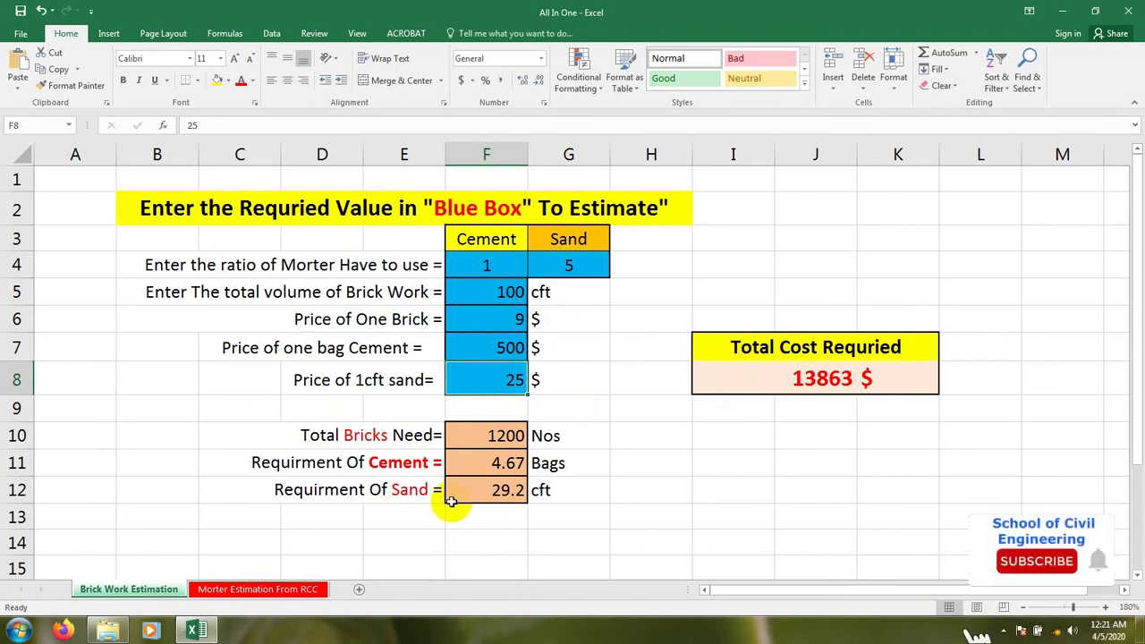
Step: Open the Morter Estimation From RCC sheet
click(282, 592)
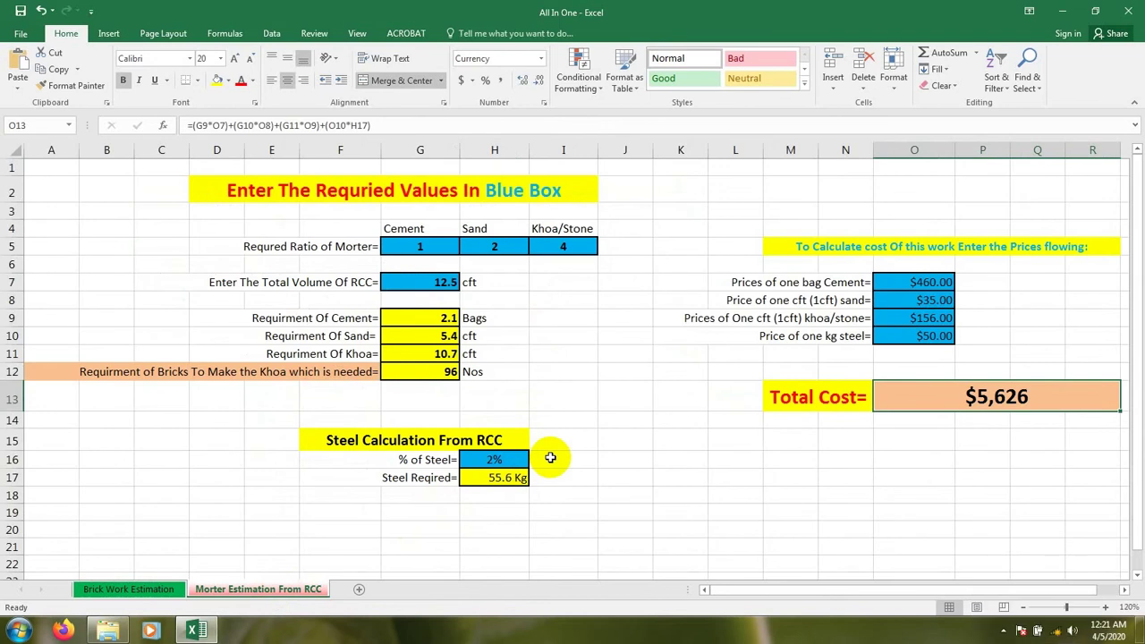
click(572, 329)
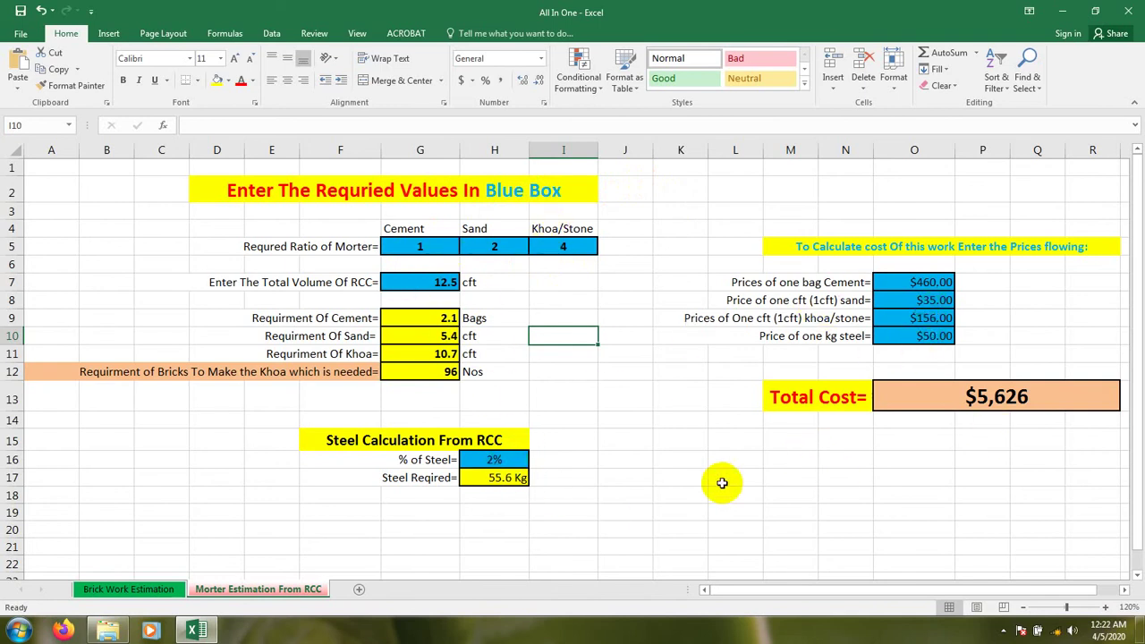
click(690, 498)
click(601, 476)
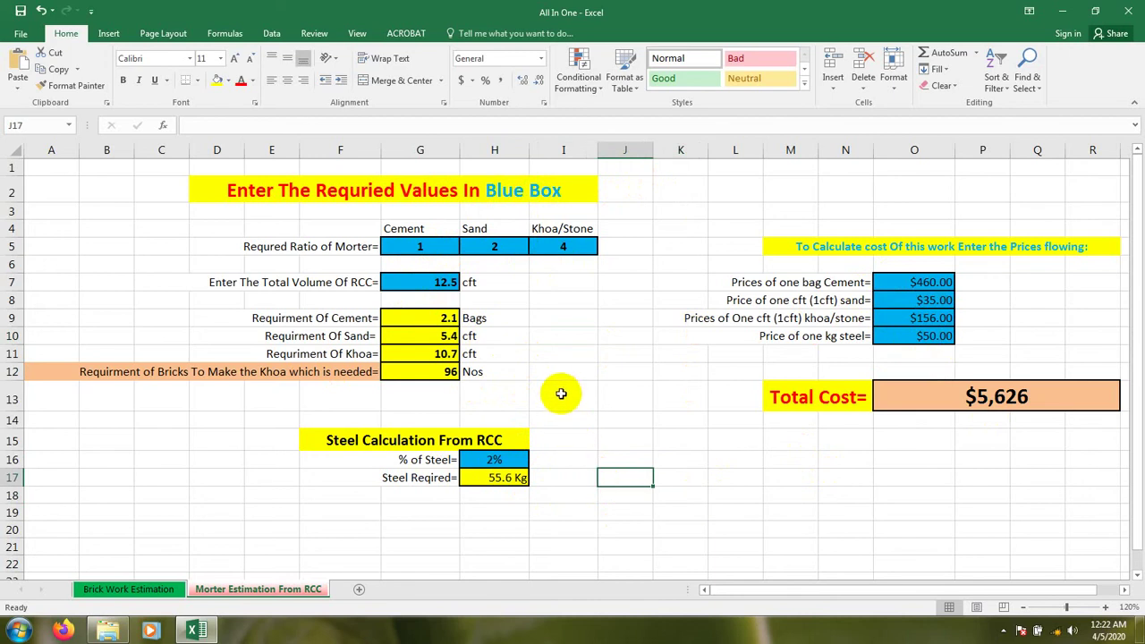
click(478, 422)
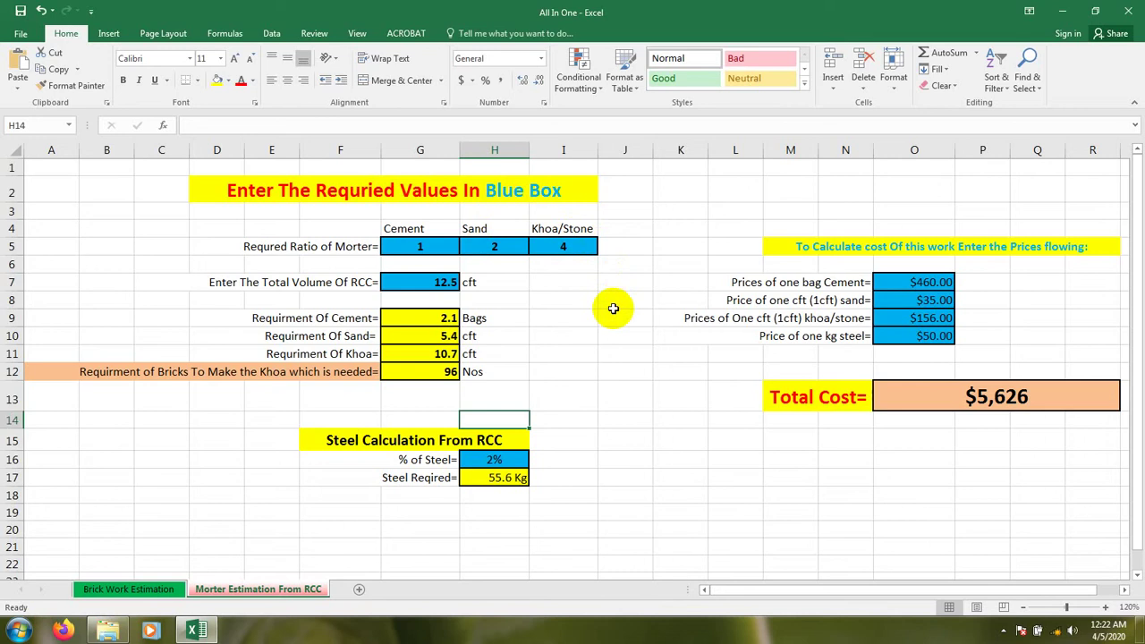
Step: Examine the cement, sand and khoa/stone input cells of the required mortar ratio
click(443, 248)
click(487, 248)
click(549, 249)
click(562, 318)
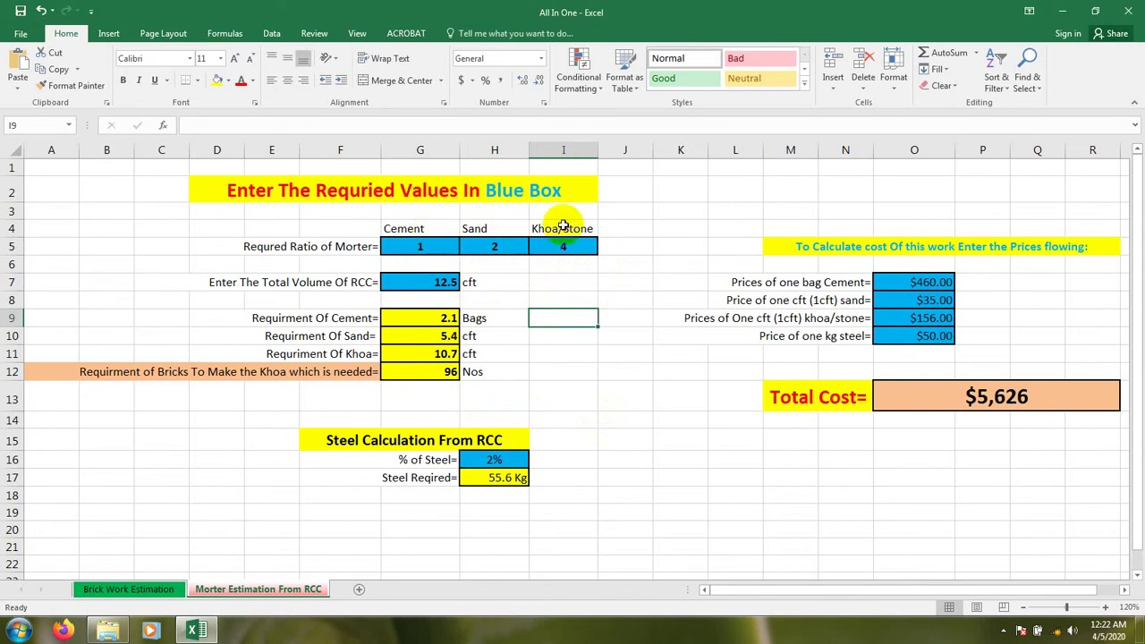
click(413, 249)
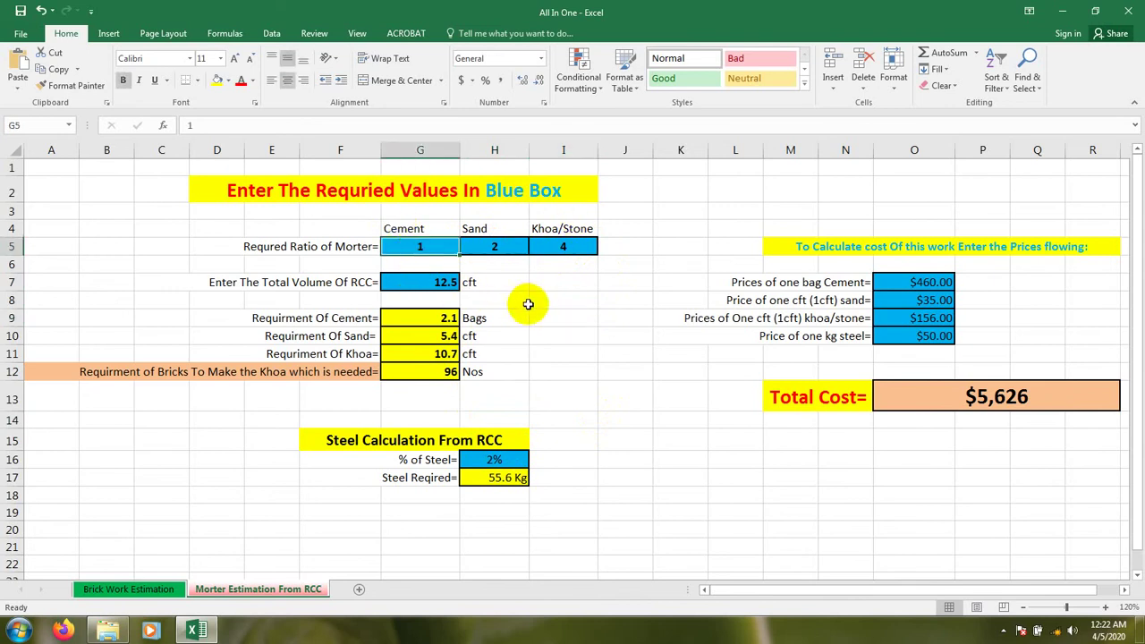
click(505, 248)
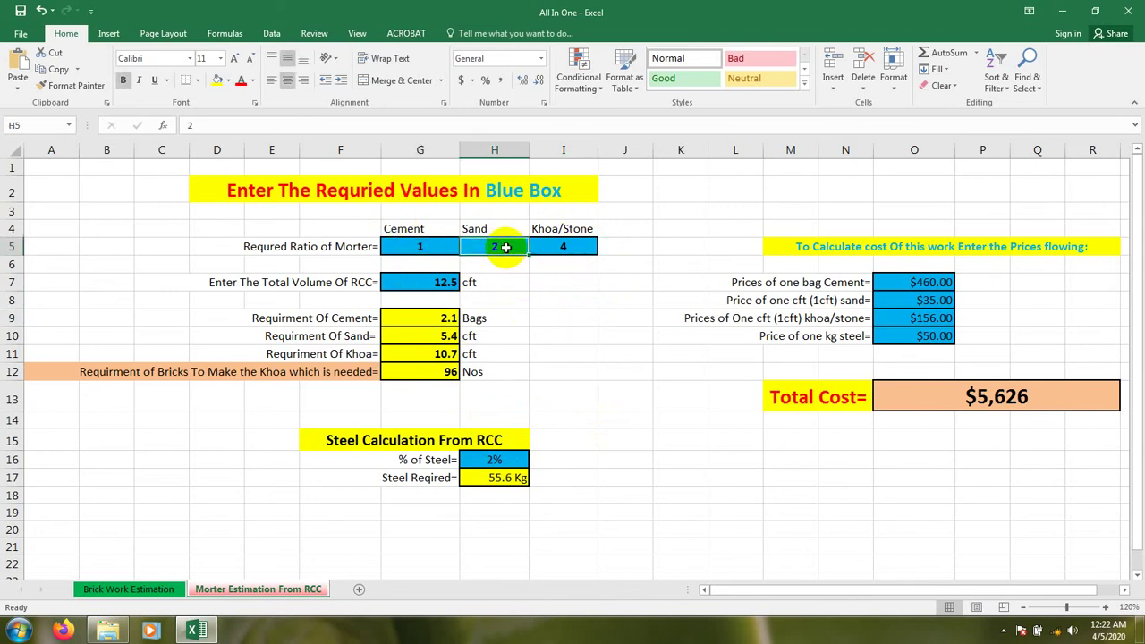
click(565, 249)
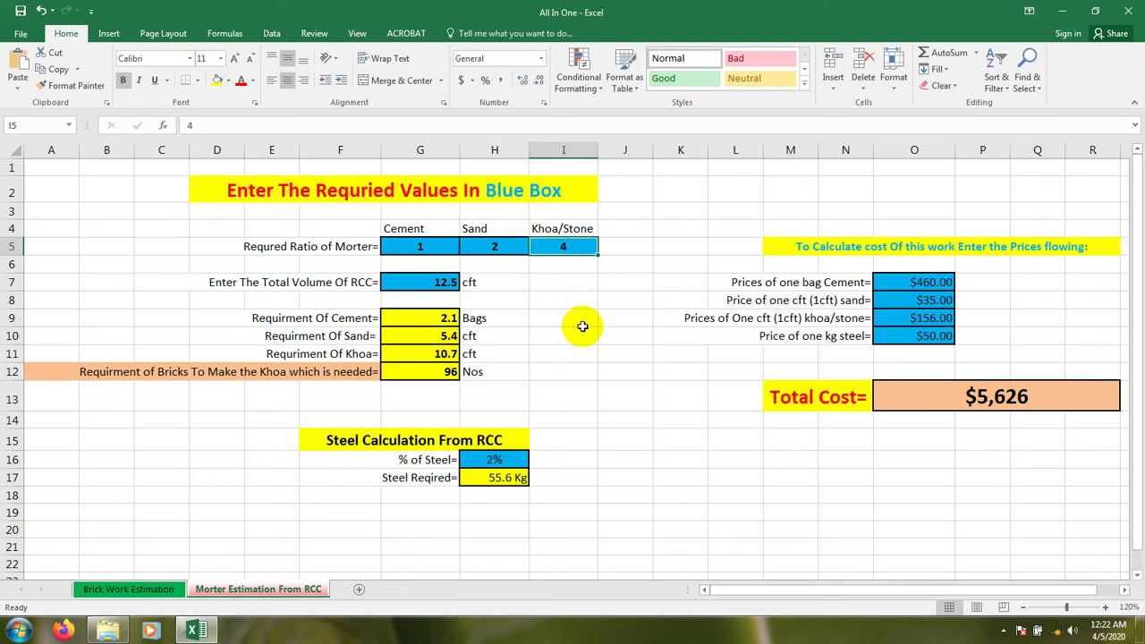
click(425, 247)
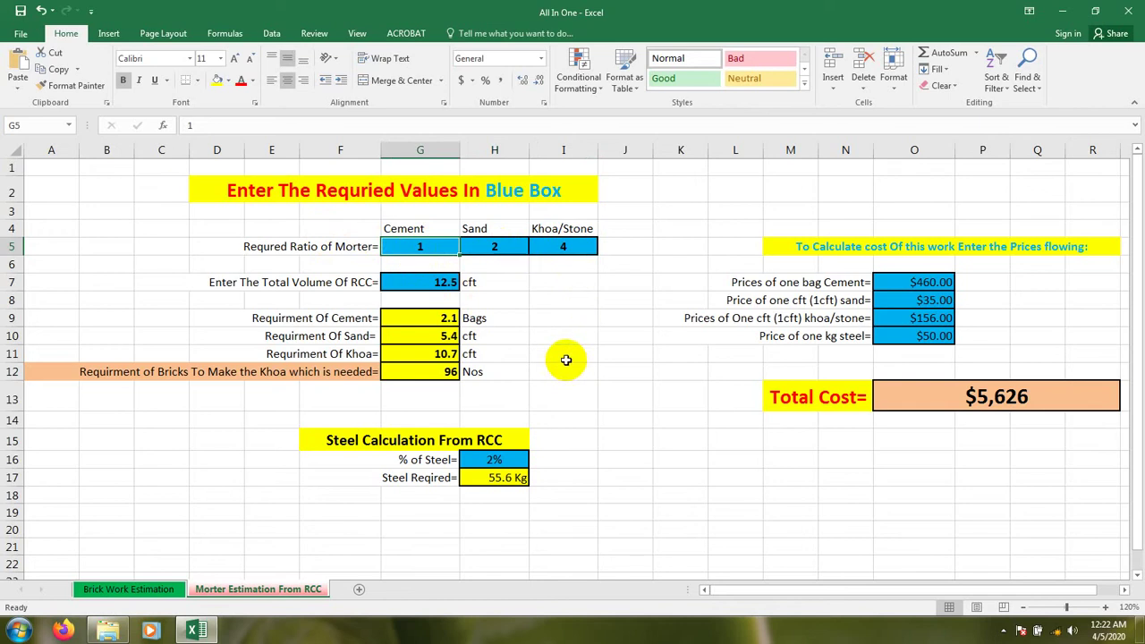
Step: Examine the input cell for the total volume of RCC
click(422, 280)
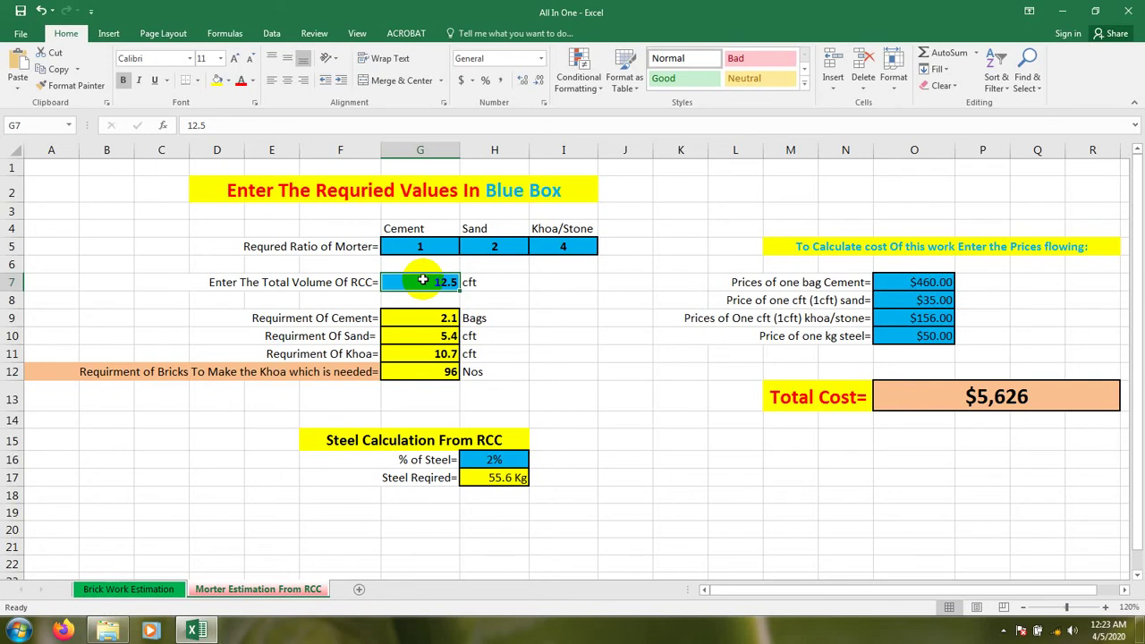
click(534, 301)
click(436, 280)
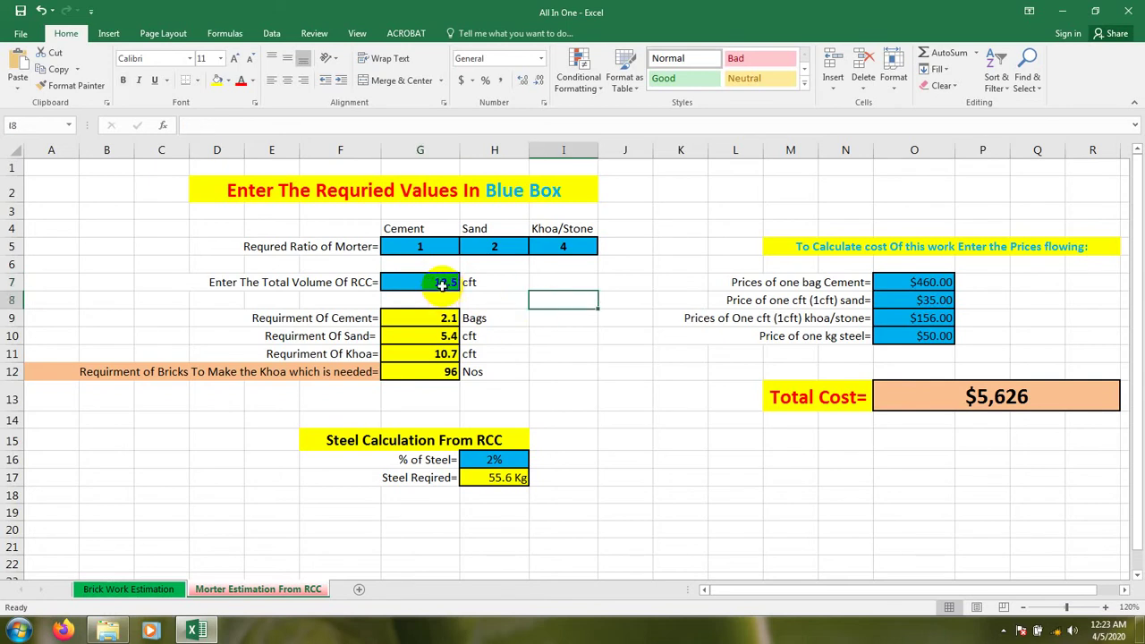
click(617, 371)
click(438, 281)
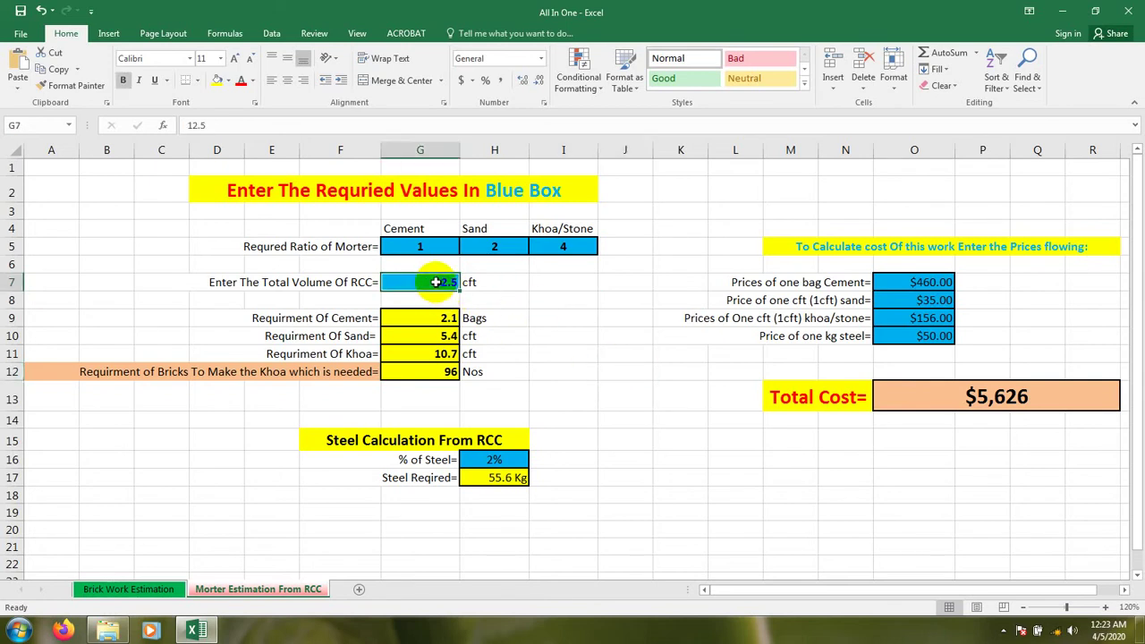
click(533, 333)
click(441, 280)
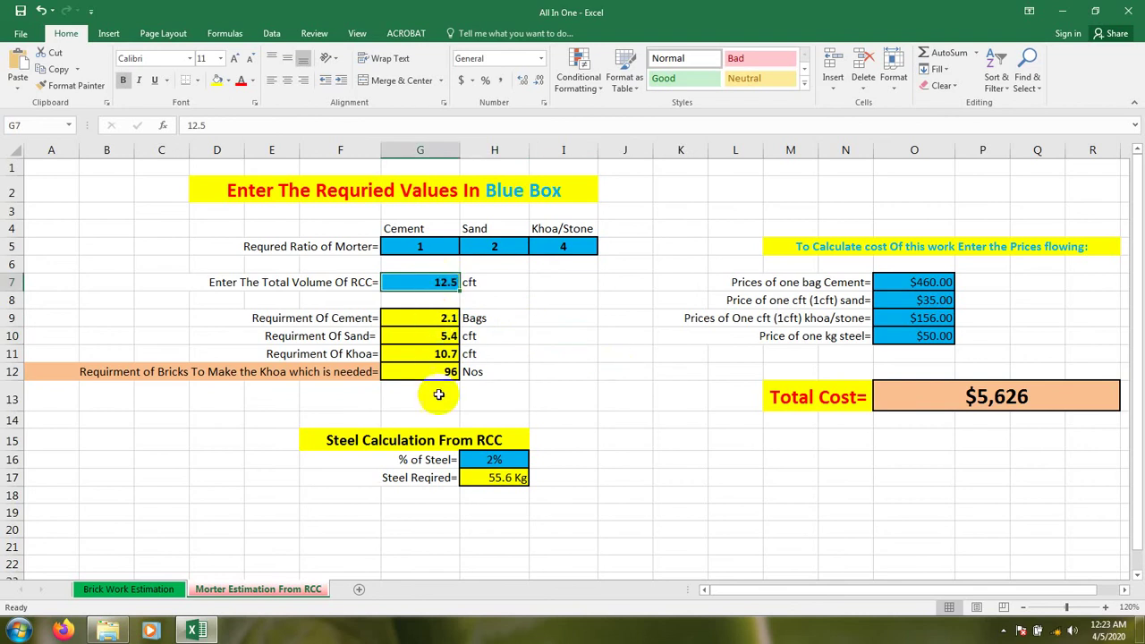
click(590, 393)
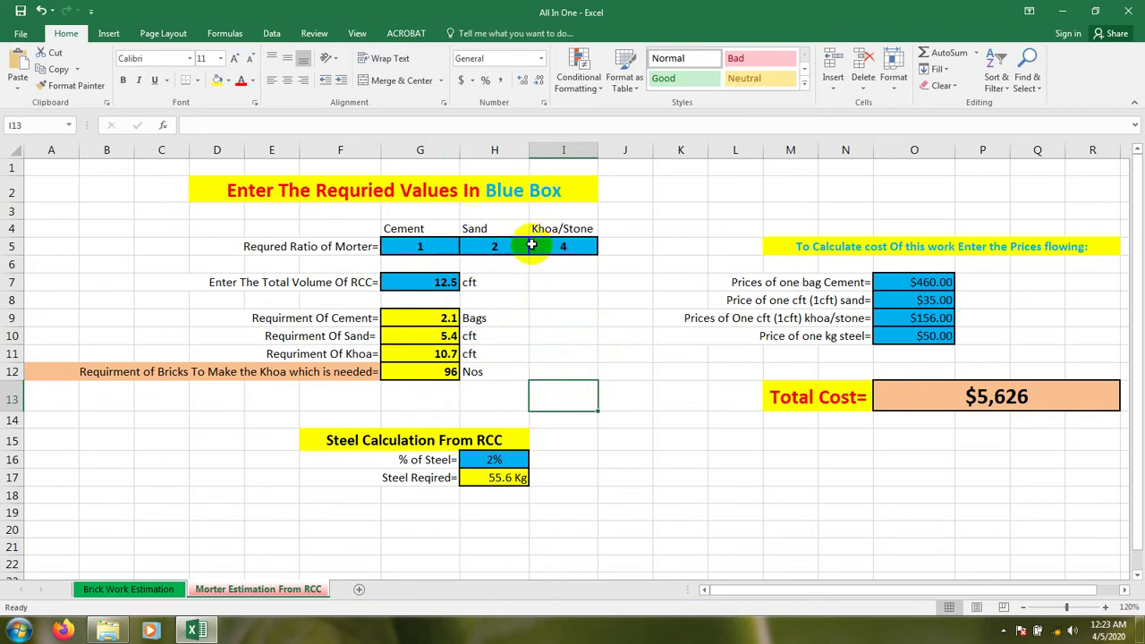
Step: Examine the calculated requirements for cement, sand, khoa and the bricks needed to make the khoa
click(425, 322)
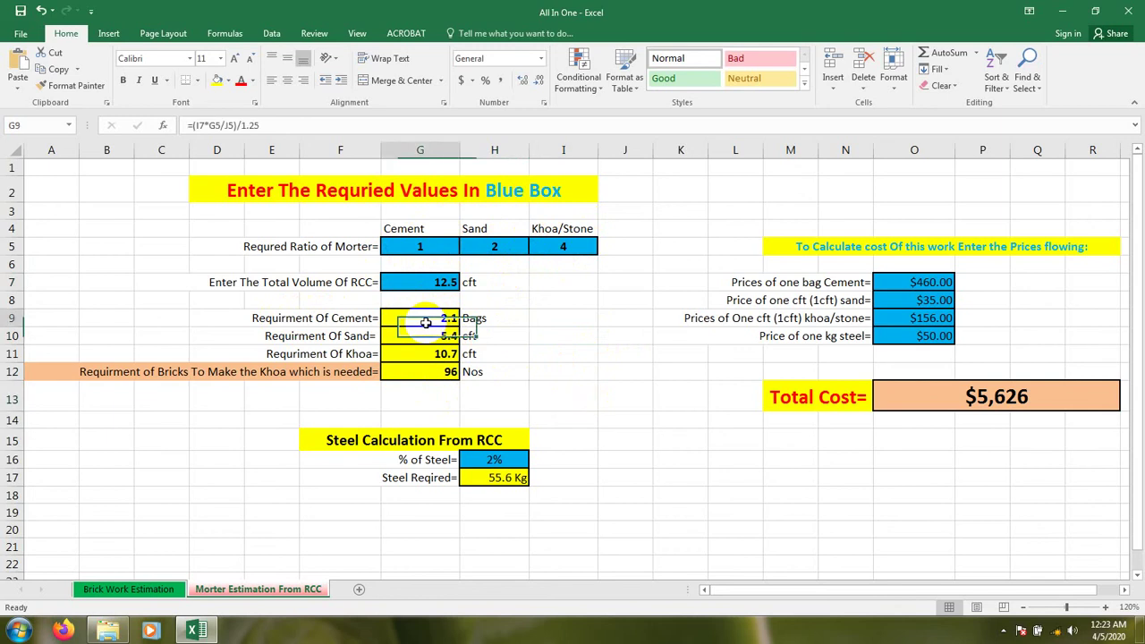
drag(425, 322, 409, 319)
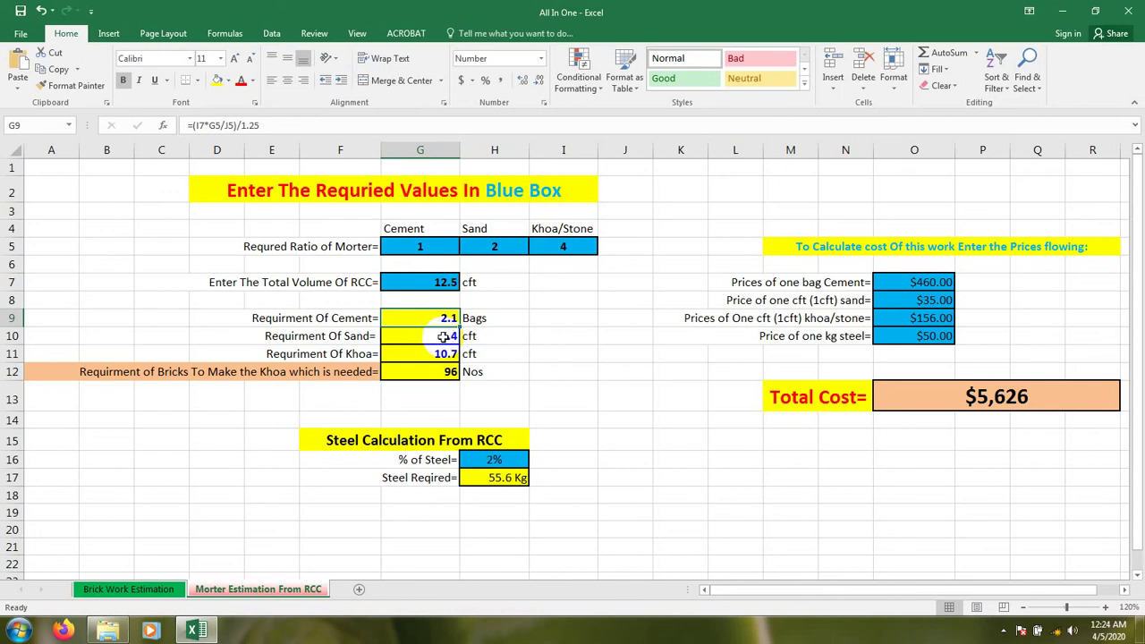
click(532, 355)
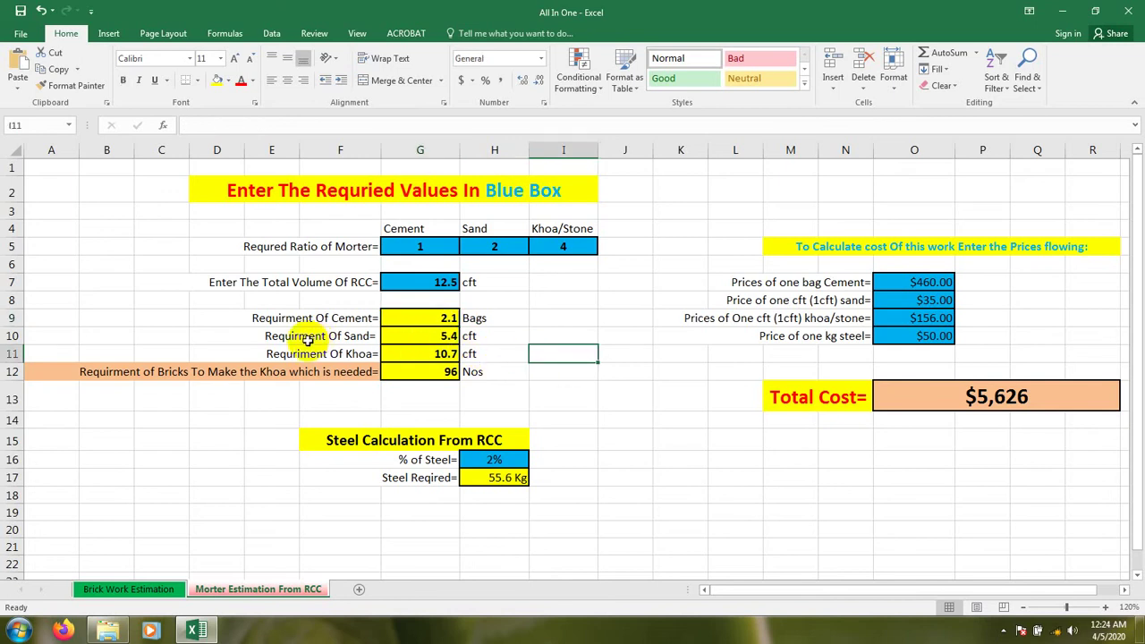
click(454, 336)
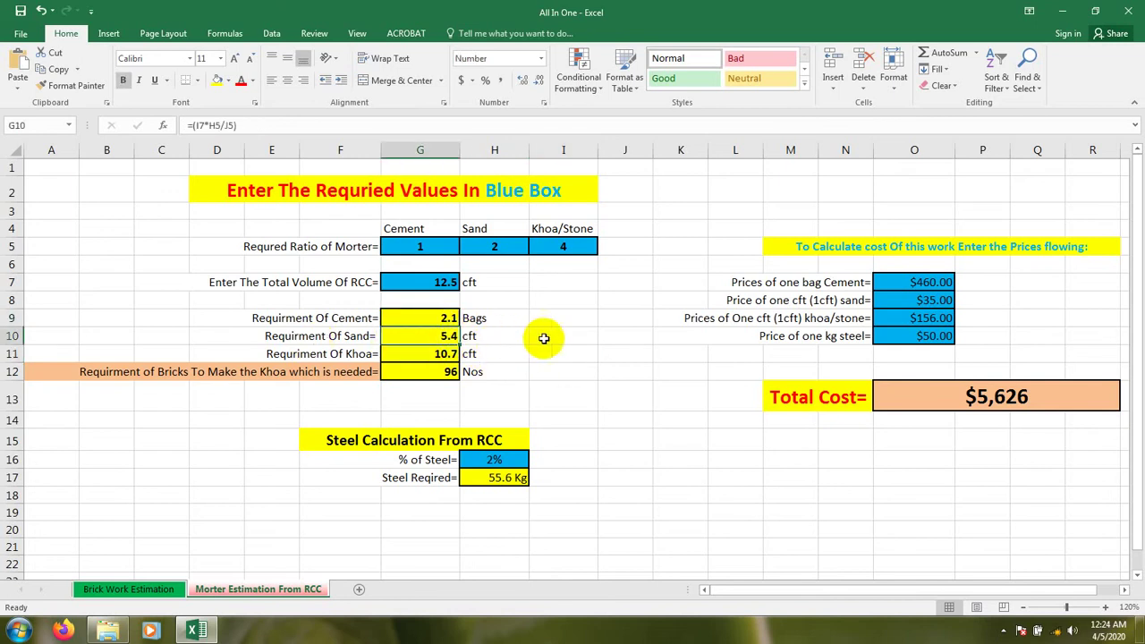
click(401, 418)
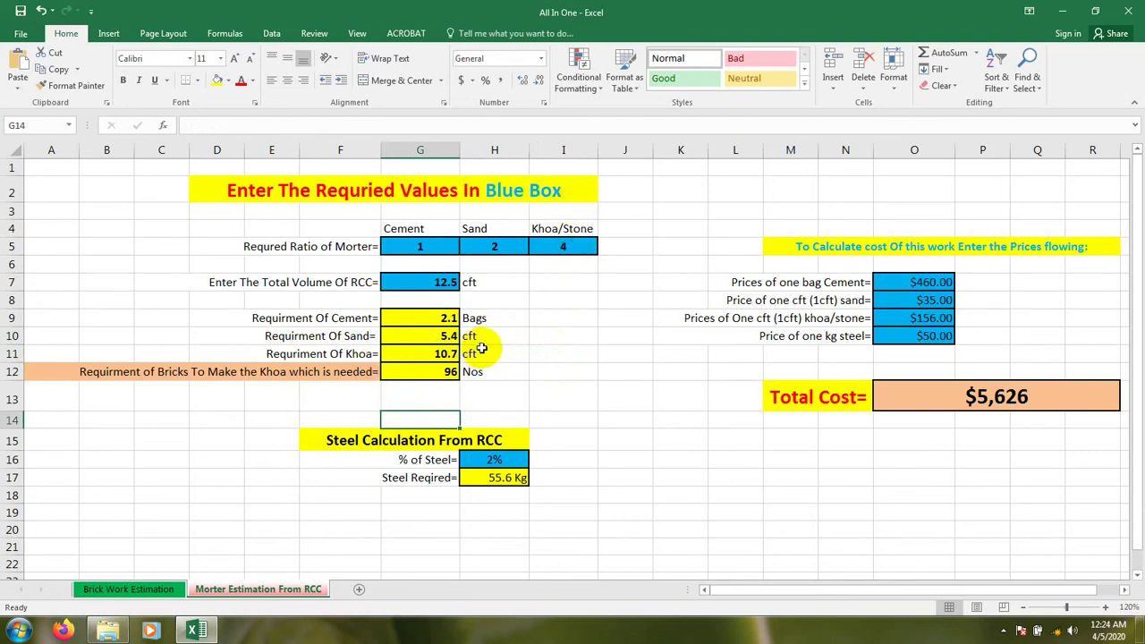
click(400, 377)
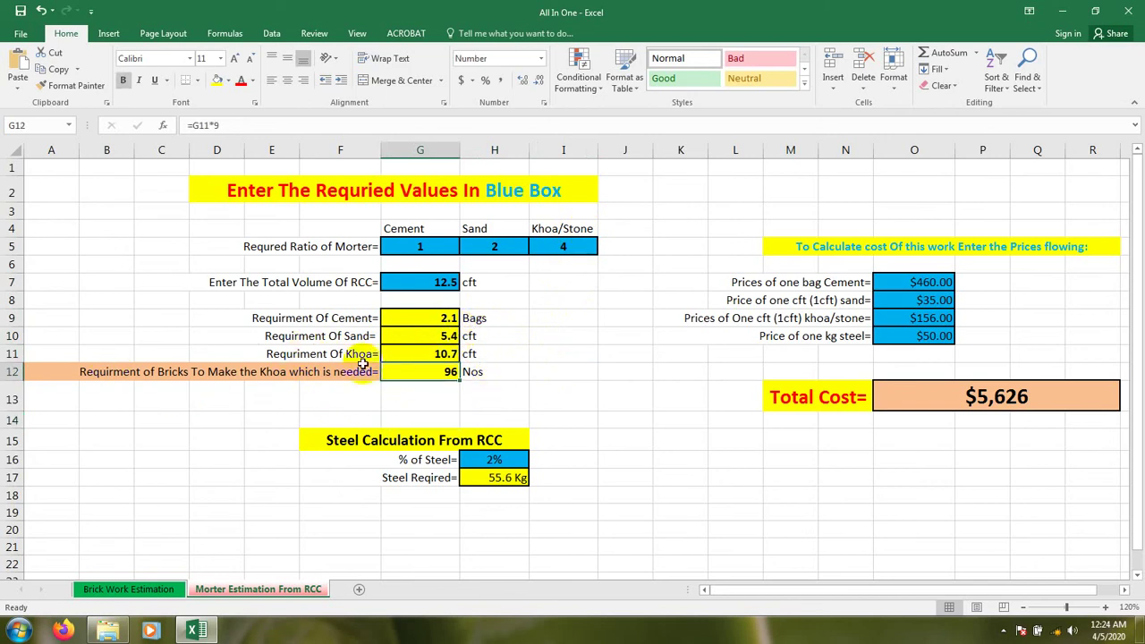
click(438, 354)
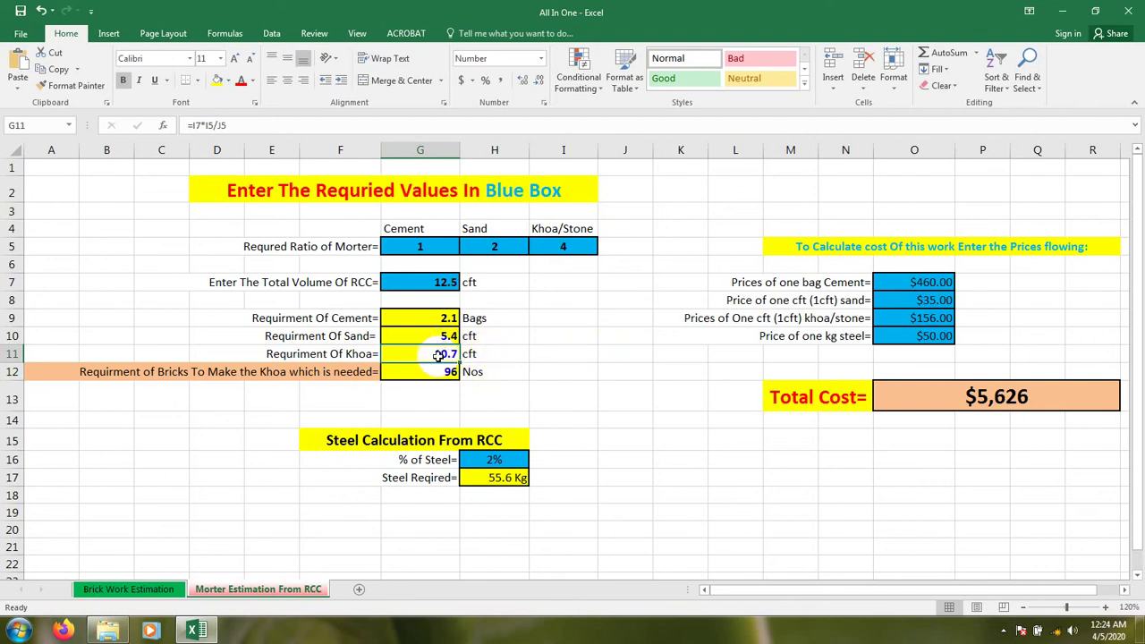
click(446, 420)
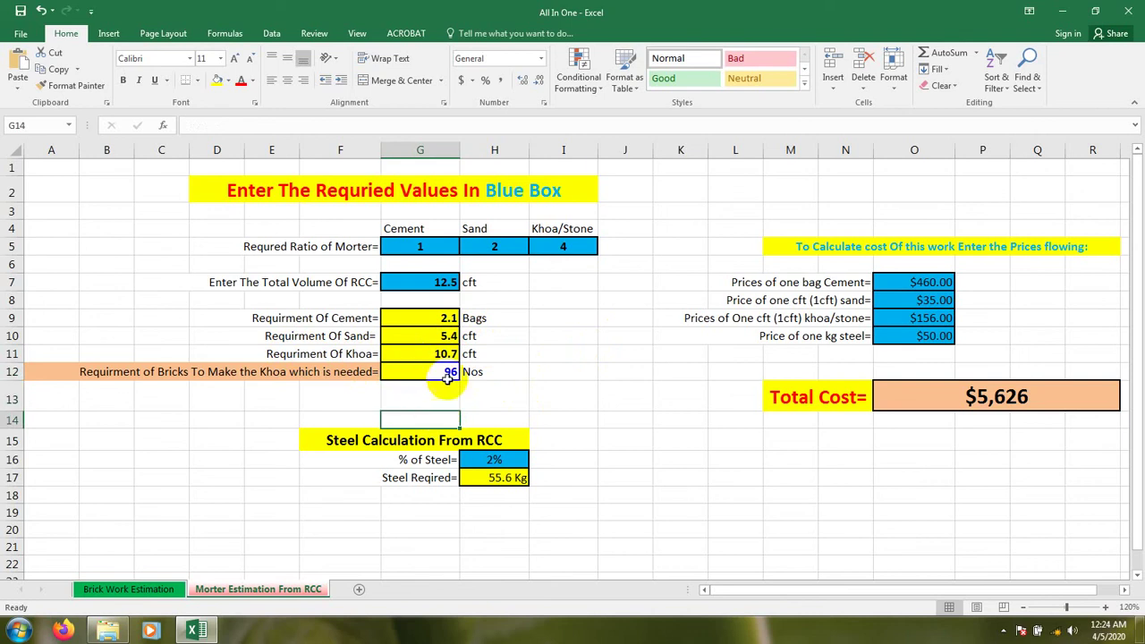
click(445, 376)
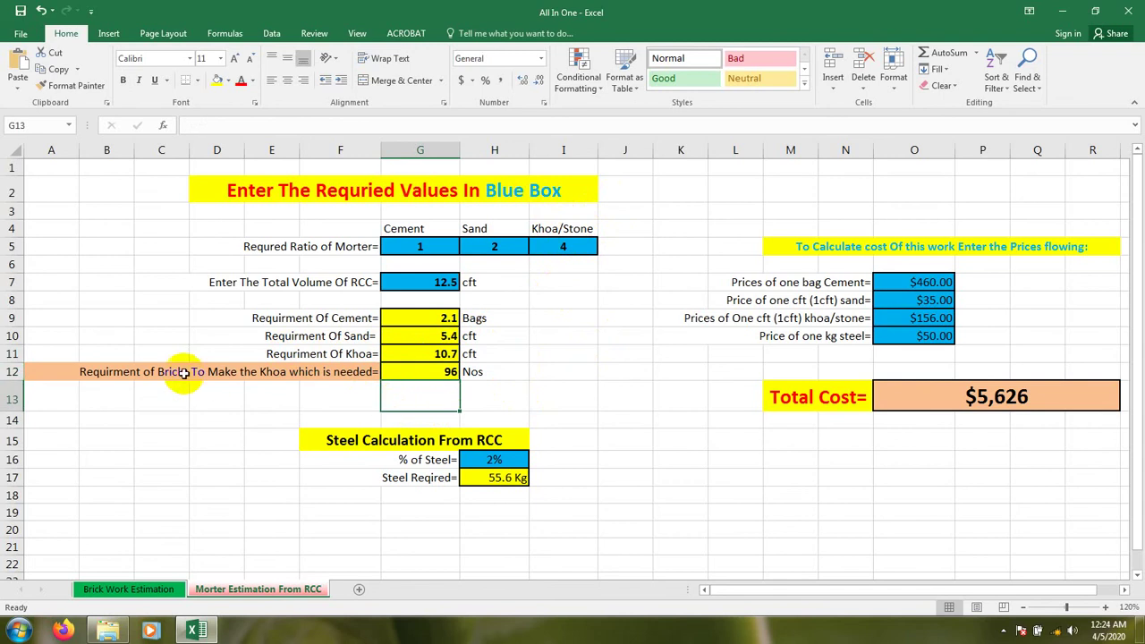
click(154, 367)
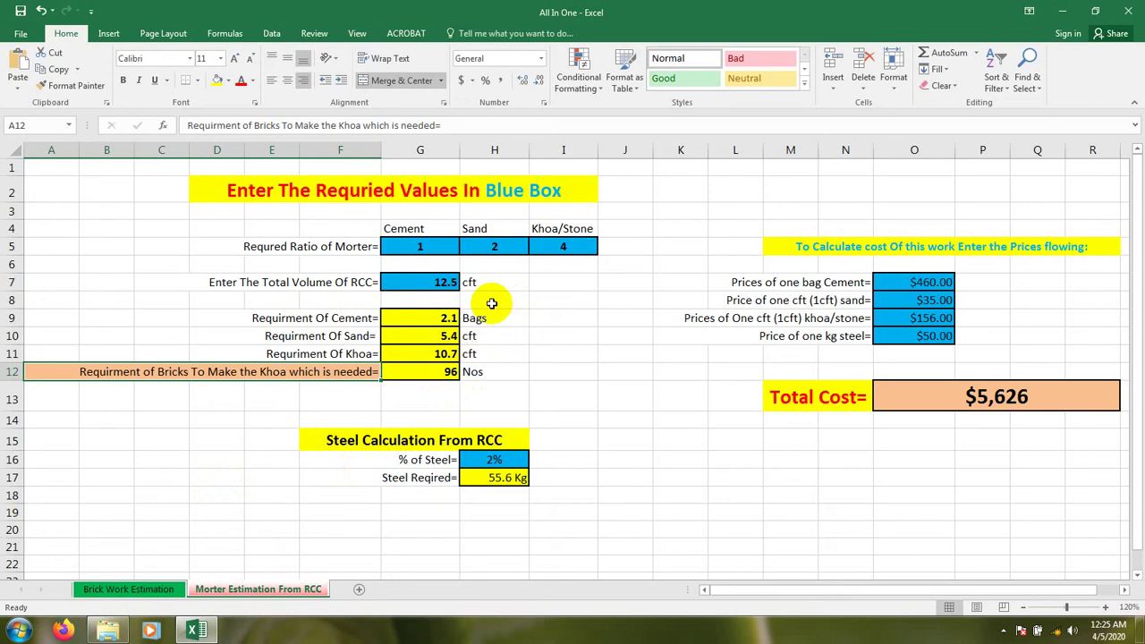
Step: Set the khoa/stone part of the required mortar ratio to 3
click(435, 246)
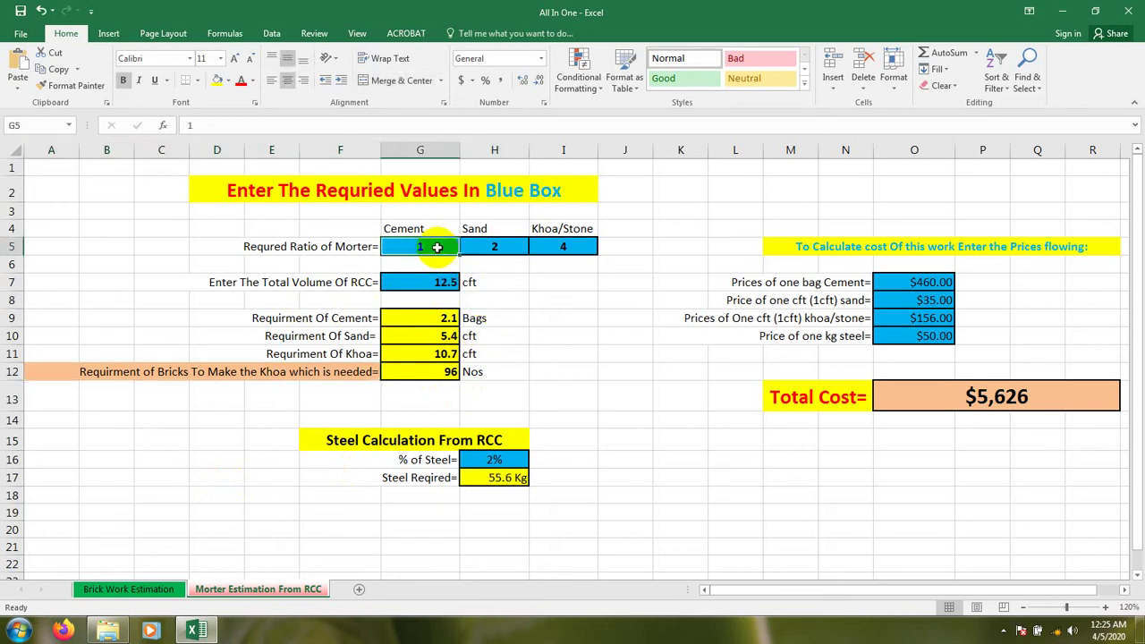
click(506, 242)
click(545, 241)
click(435, 241)
click(505, 255)
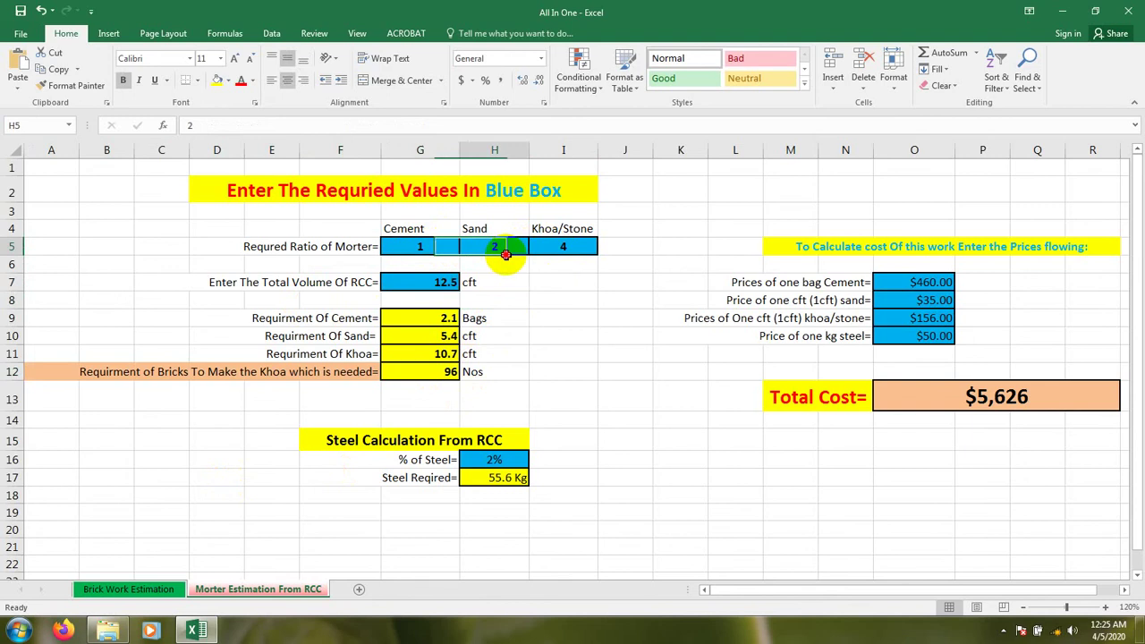
click(563, 248)
click(438, 246)
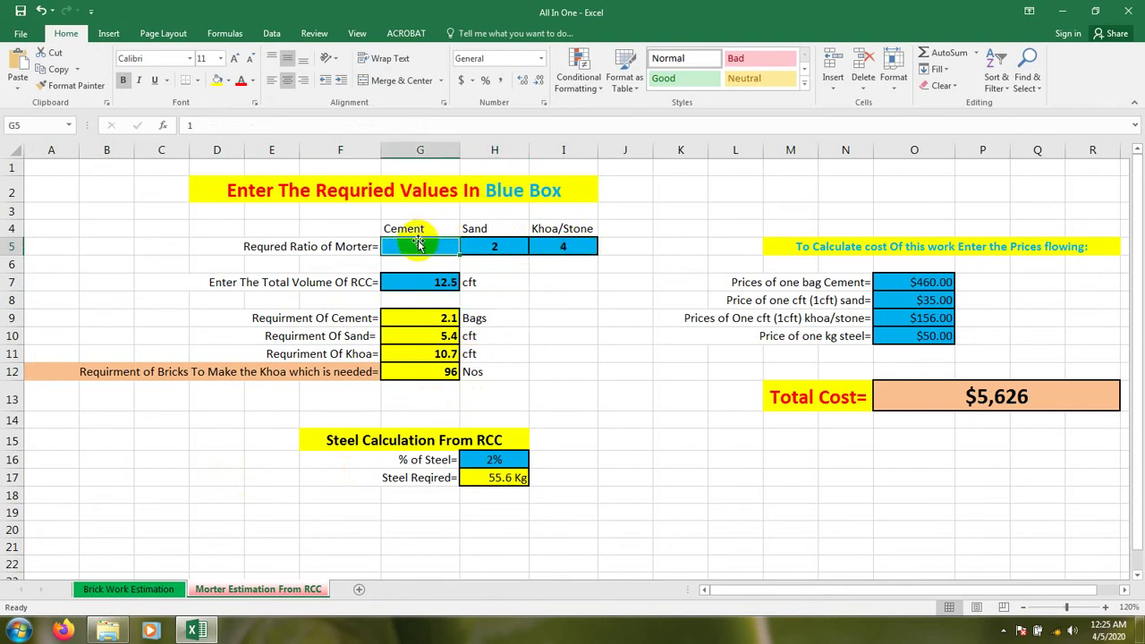
click(487, 244)
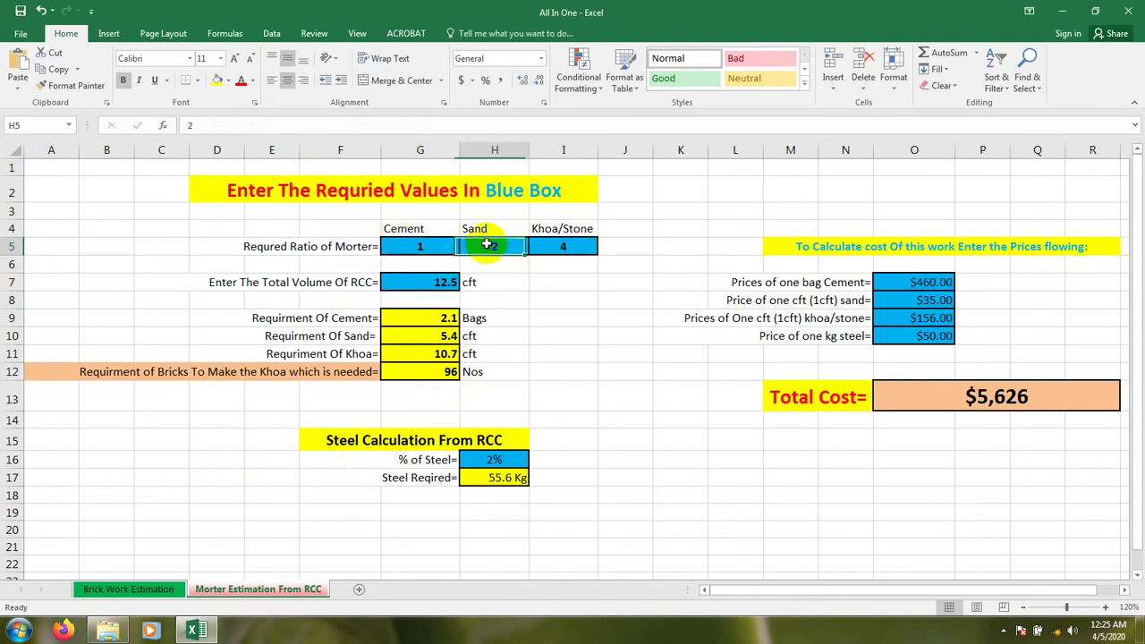
click(576, 248)
text(3)
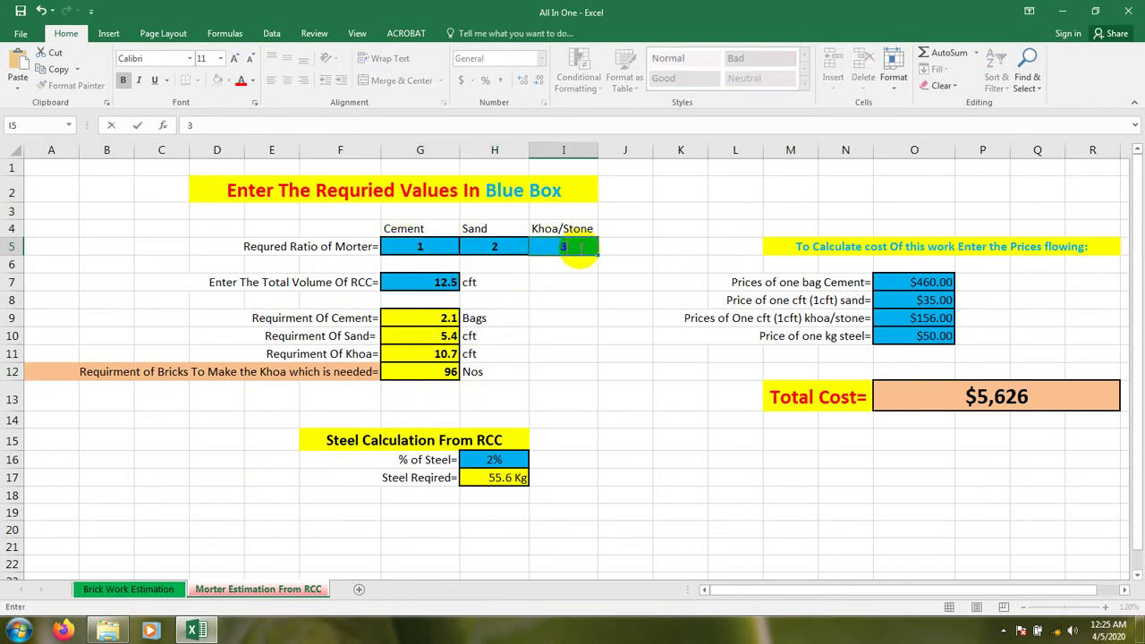
click(510, 332)
click(623, 285)
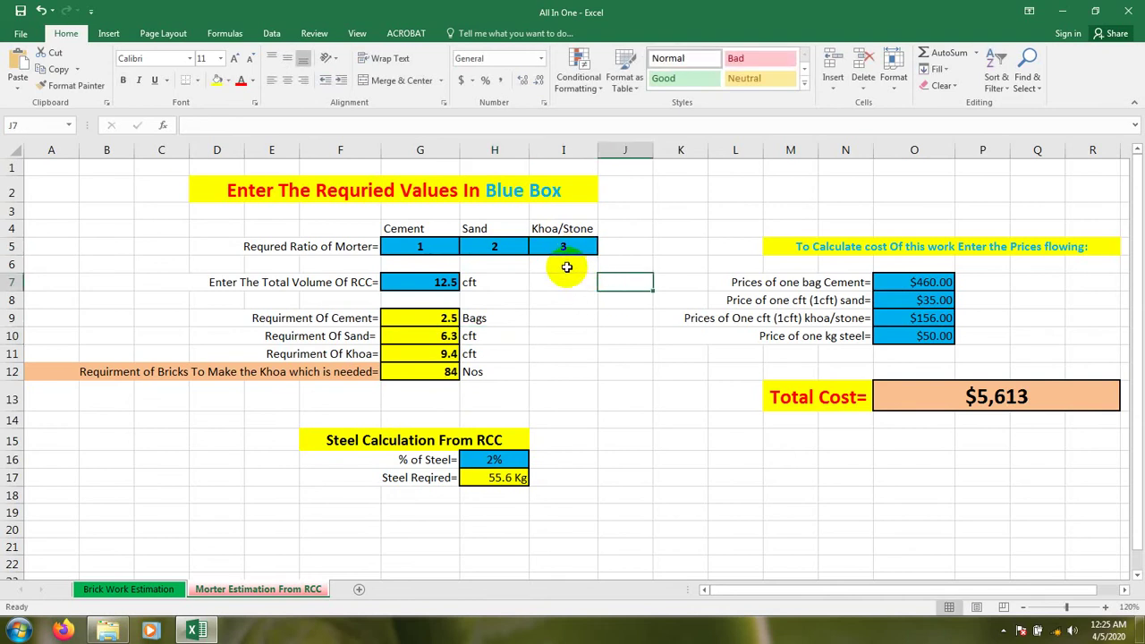
click(422, 283)
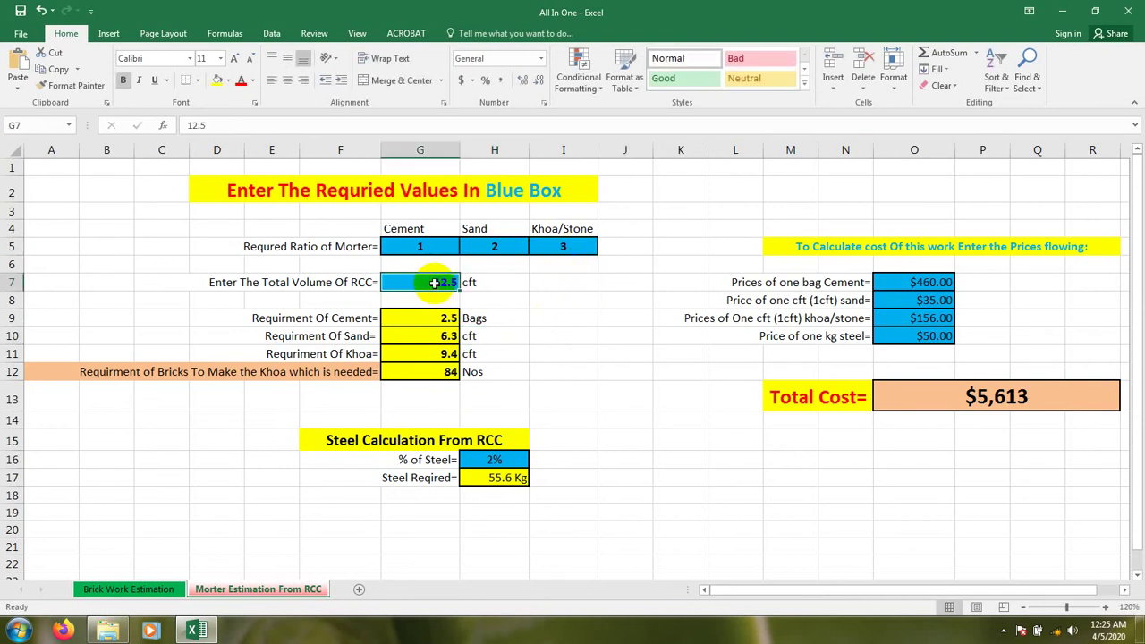
key(Right)
text(1)
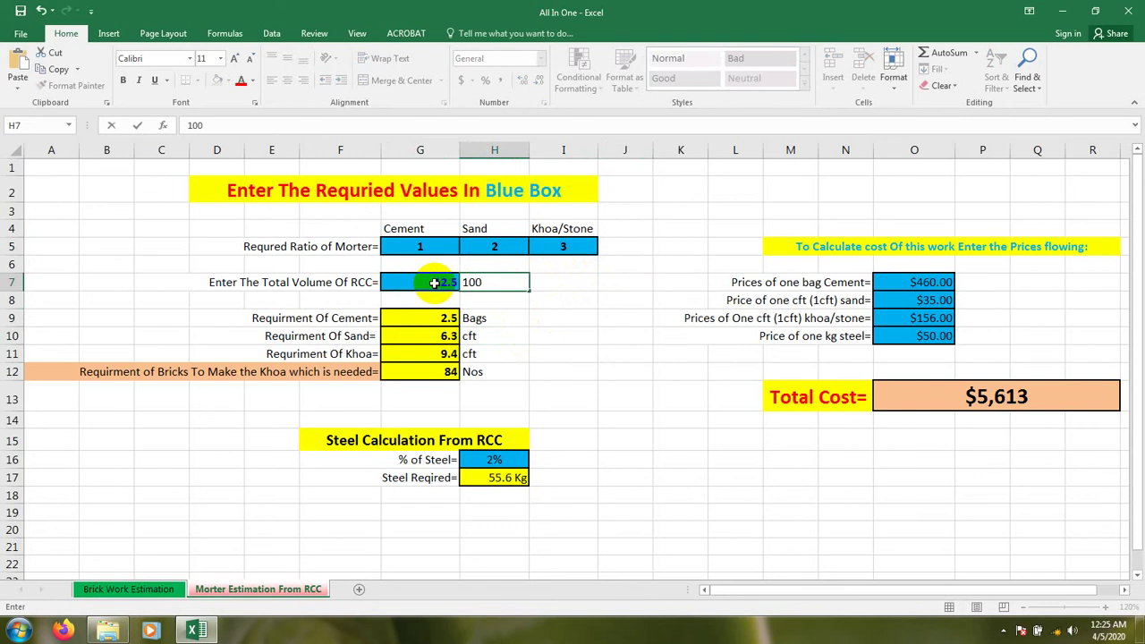
Step: Set the total volume of RCC to 100 cft
click(434, 282)
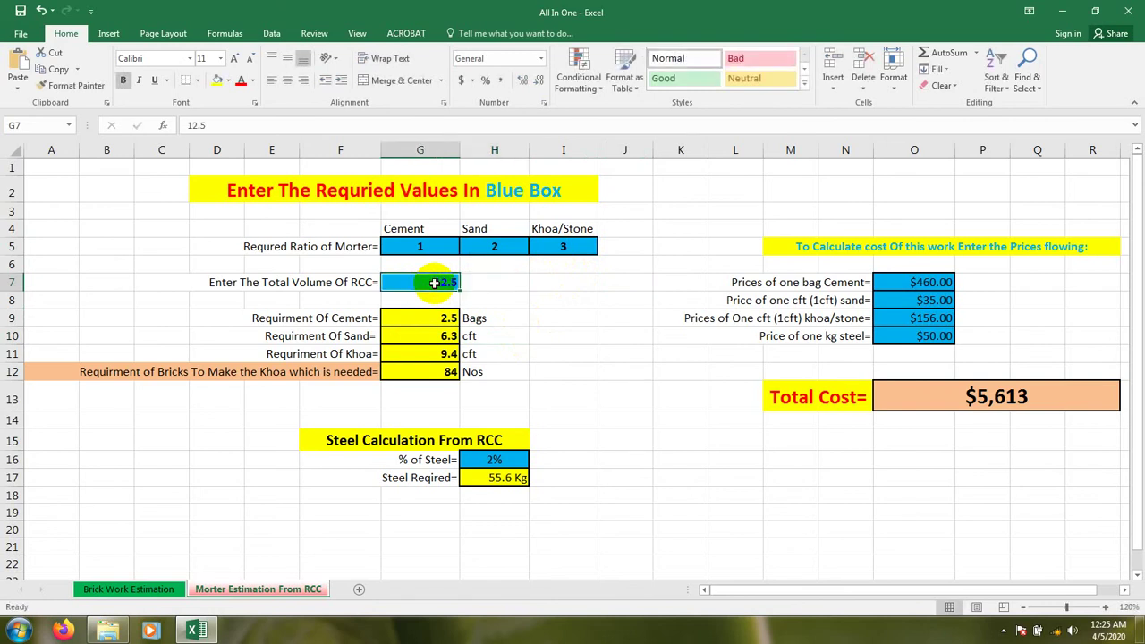
text(1)
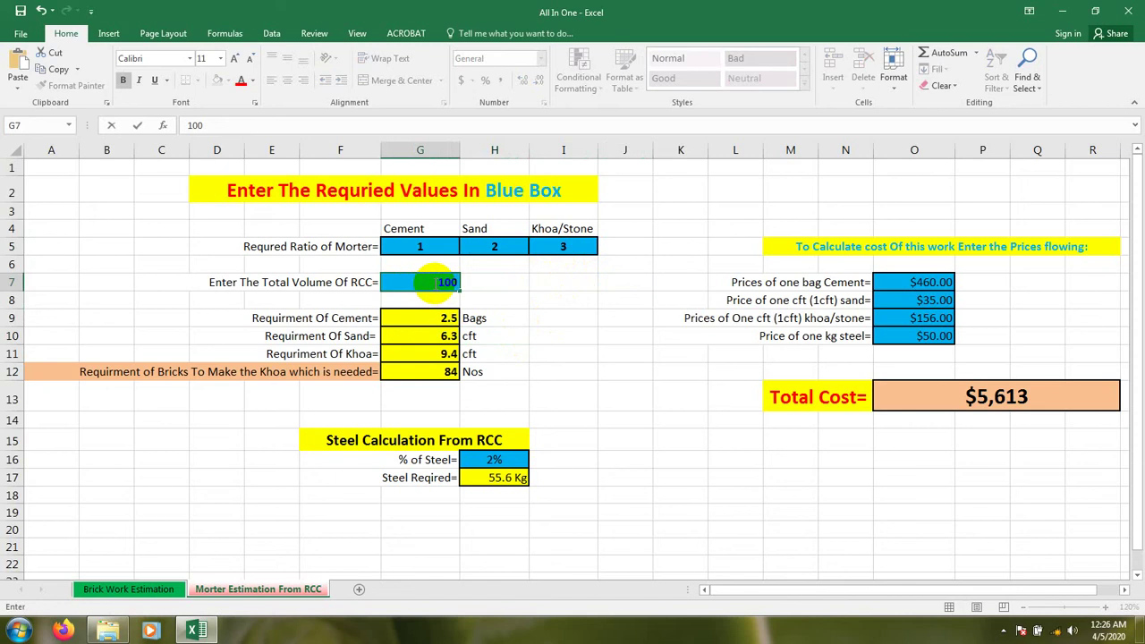
text(00)
key(Return)
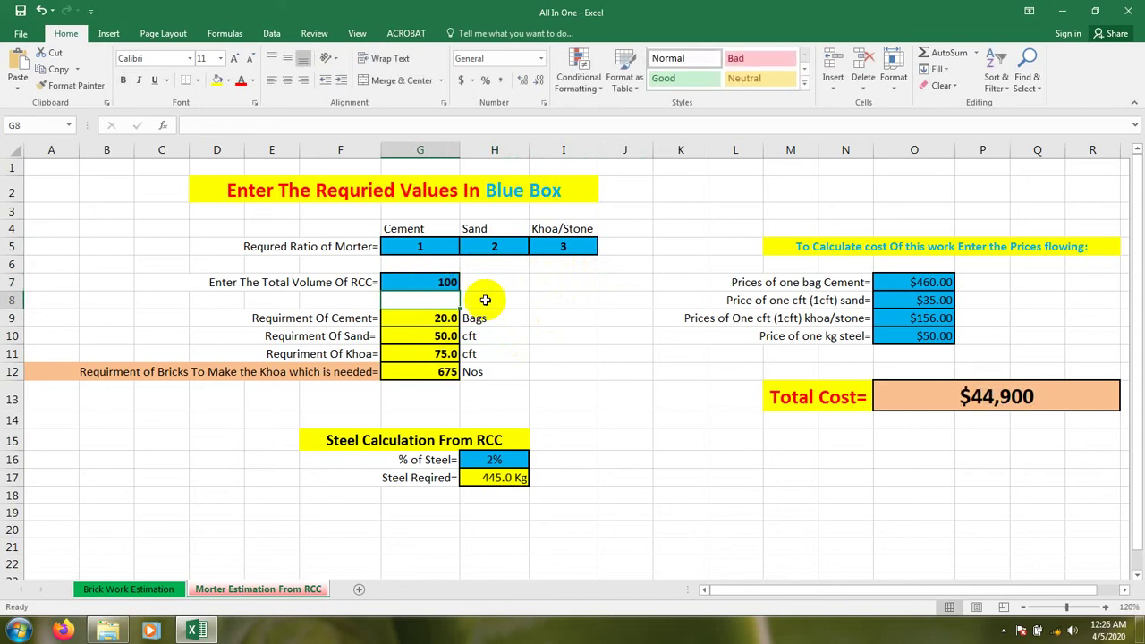
Step: Undo the recent edits to the RCC volume row and enter the total volume of RCC as 100 cft again
click(40, 10)
click(497, 314)
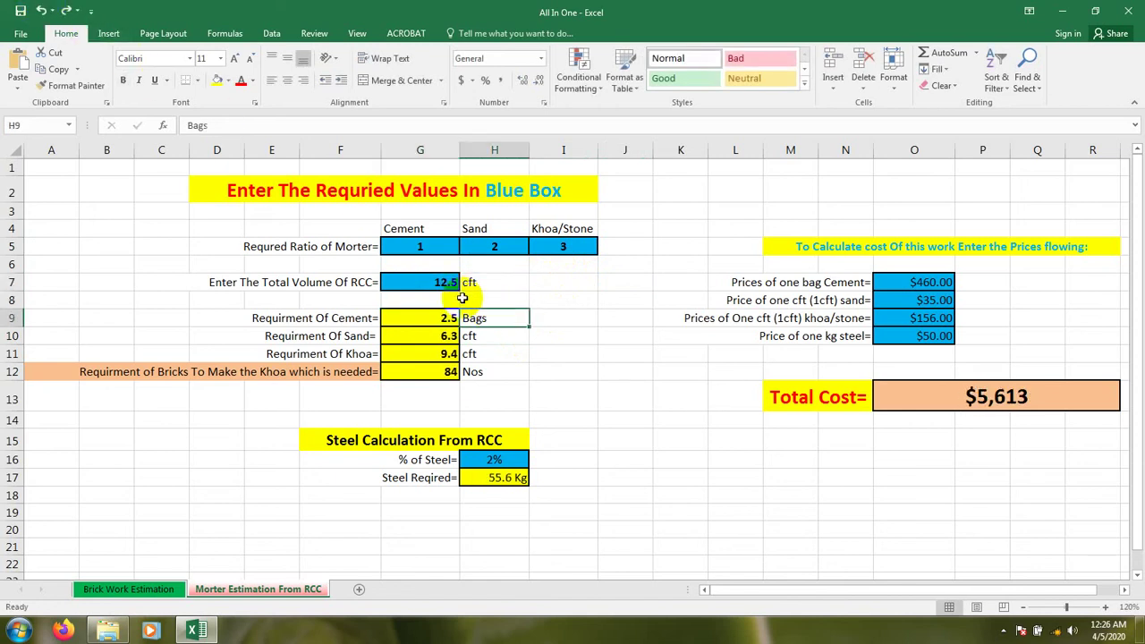
click(431, 284)
text(100)
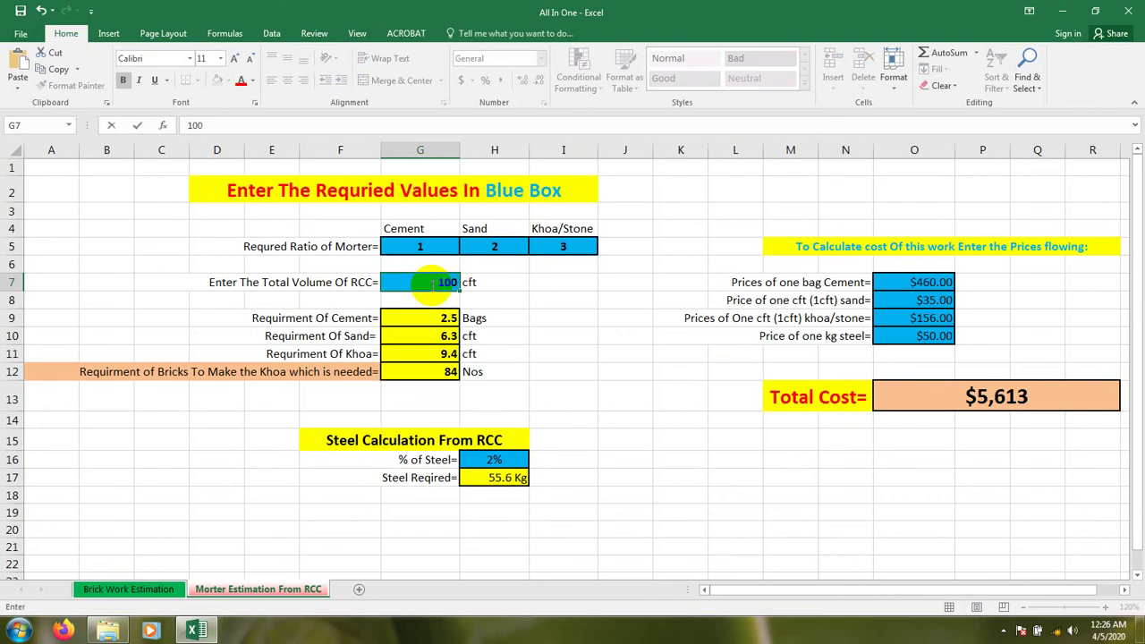
key(Return)
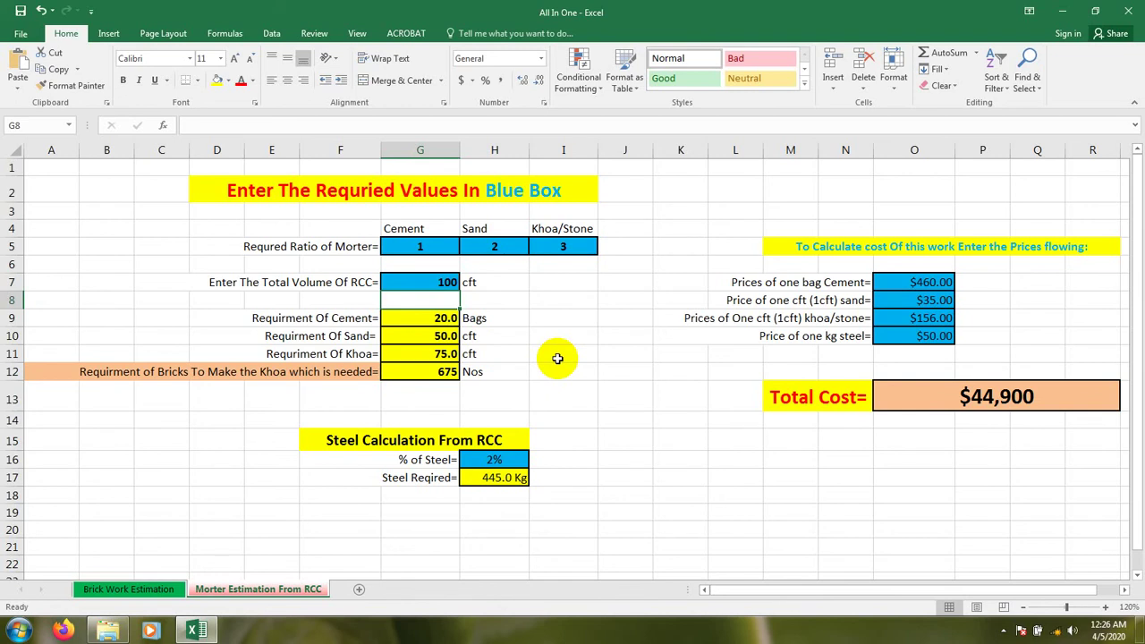
Step: Set the percentage of steel in the steel calculation to 1.25%
click(507, 458)
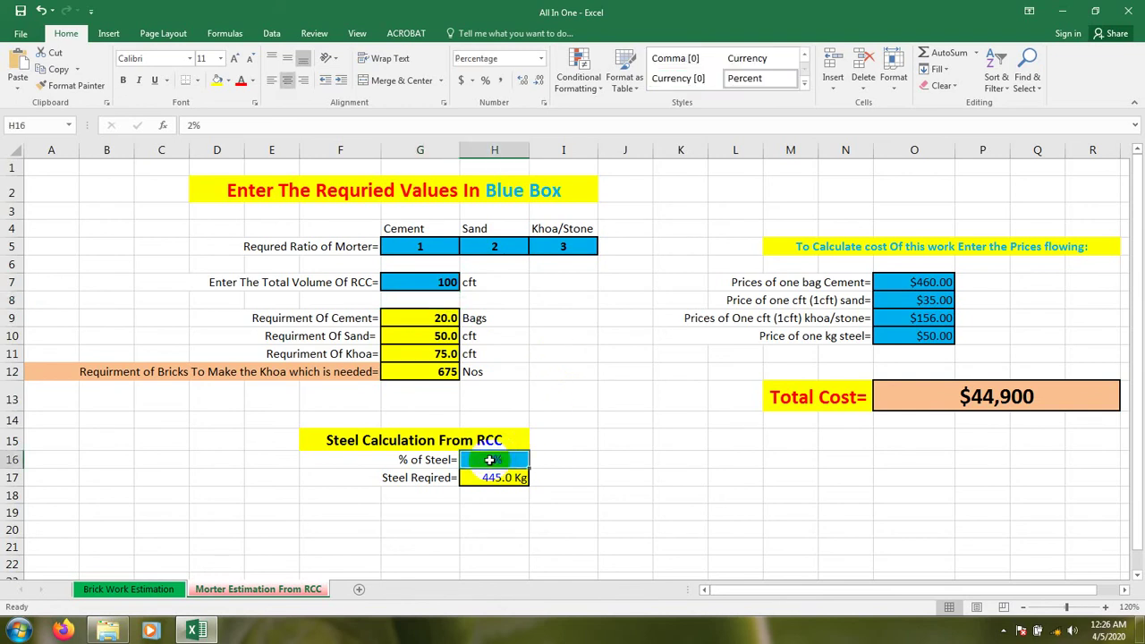
click(505, 512)
click(495, 460)
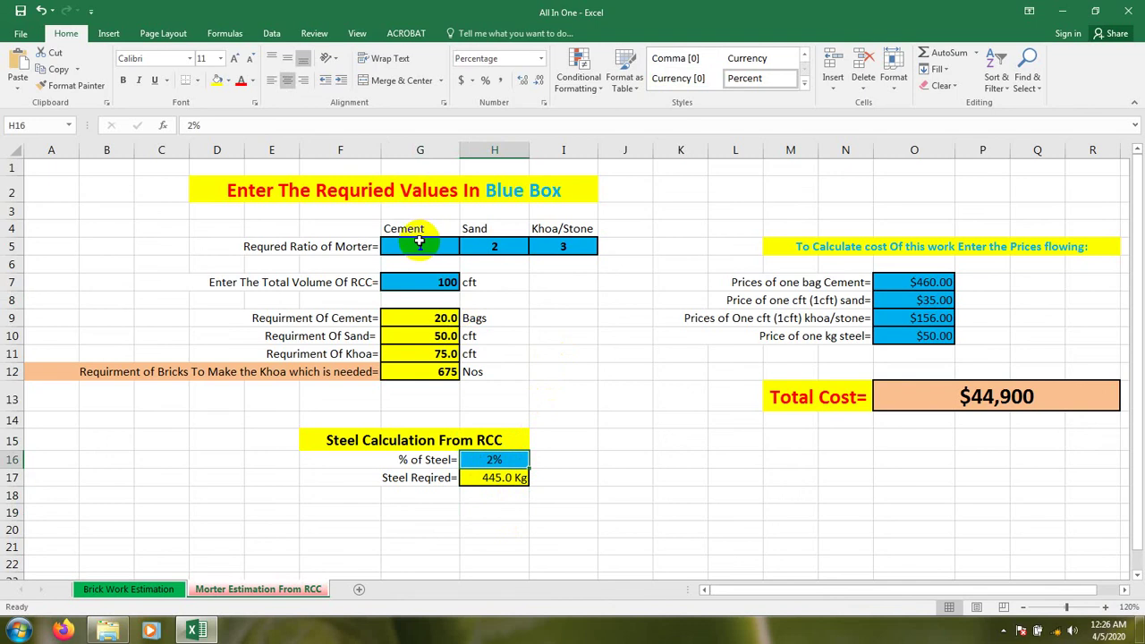
click(483, 518)
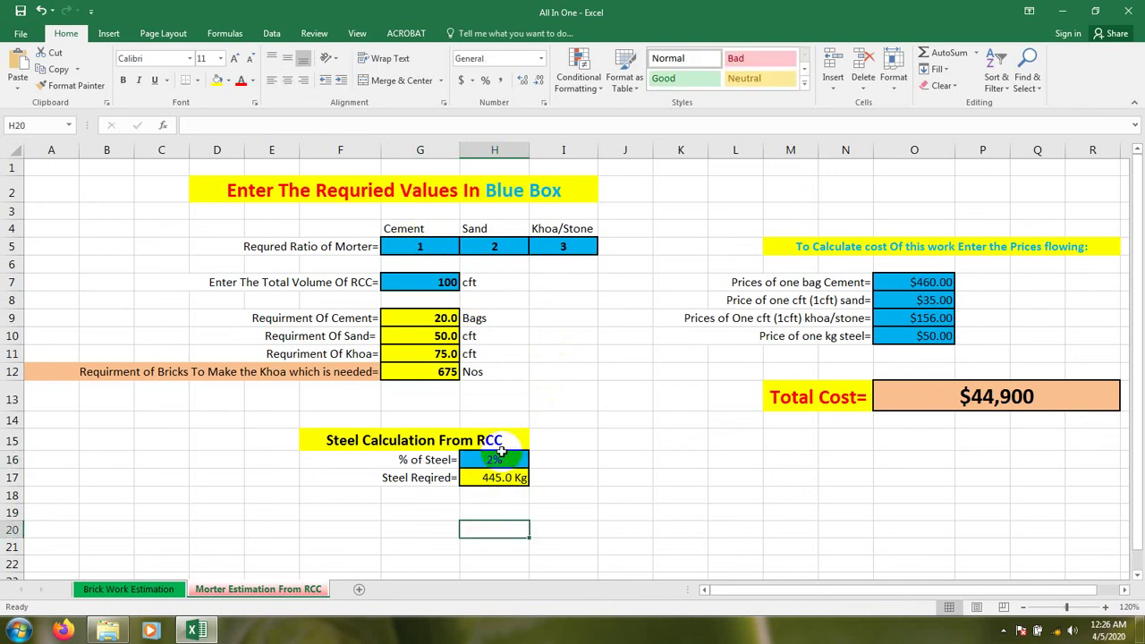
click(499, 459)
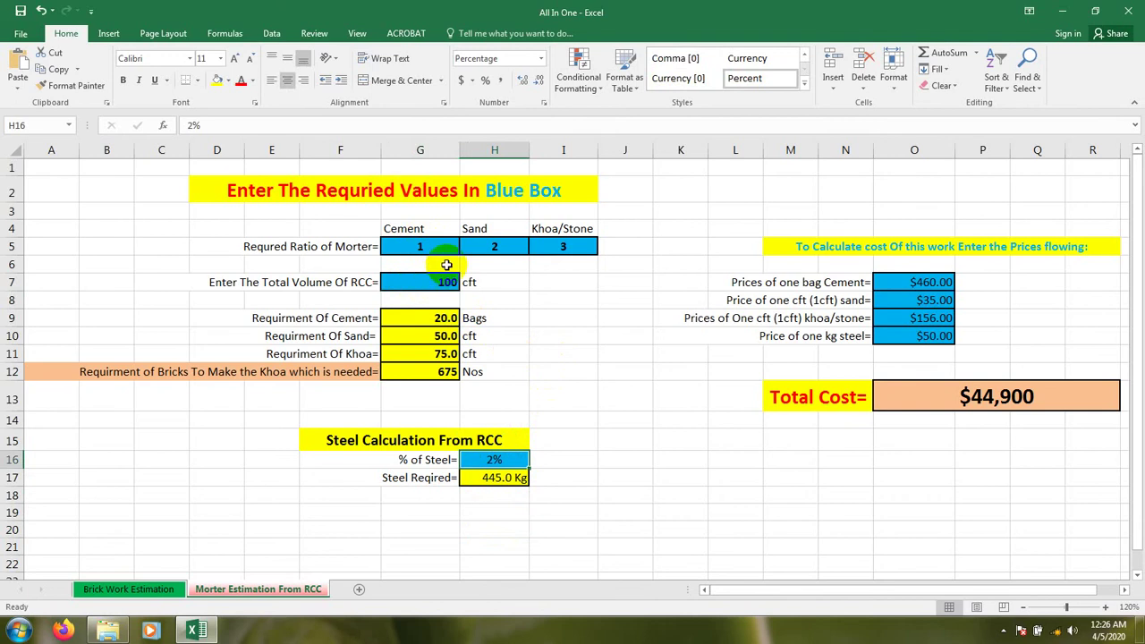
click(498, 510)
click(499, 460)
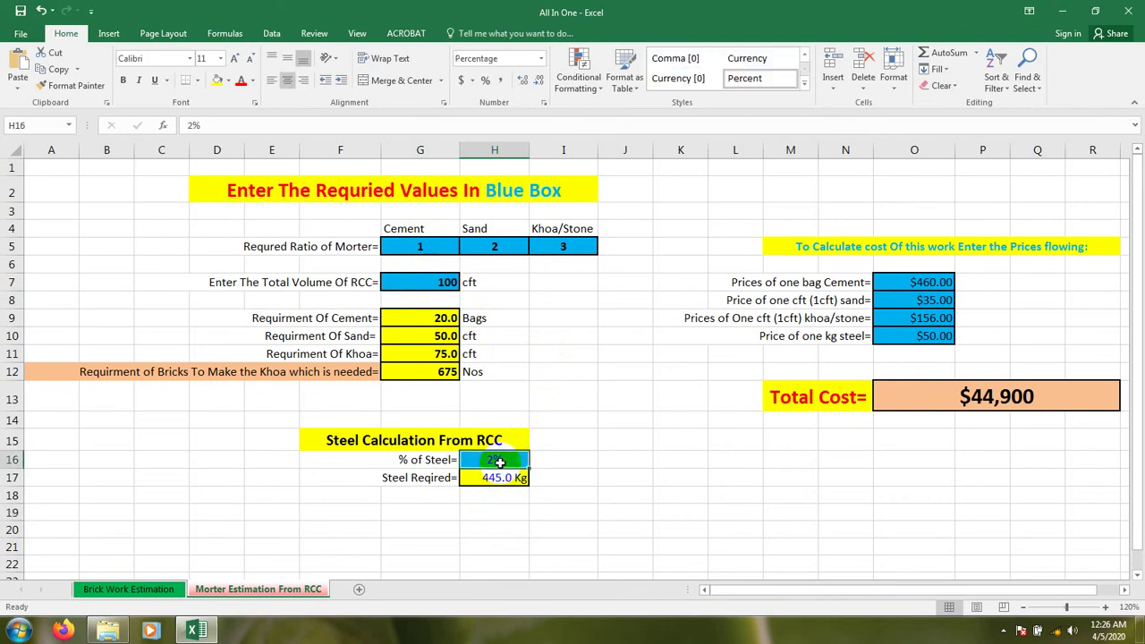
text(1.25)
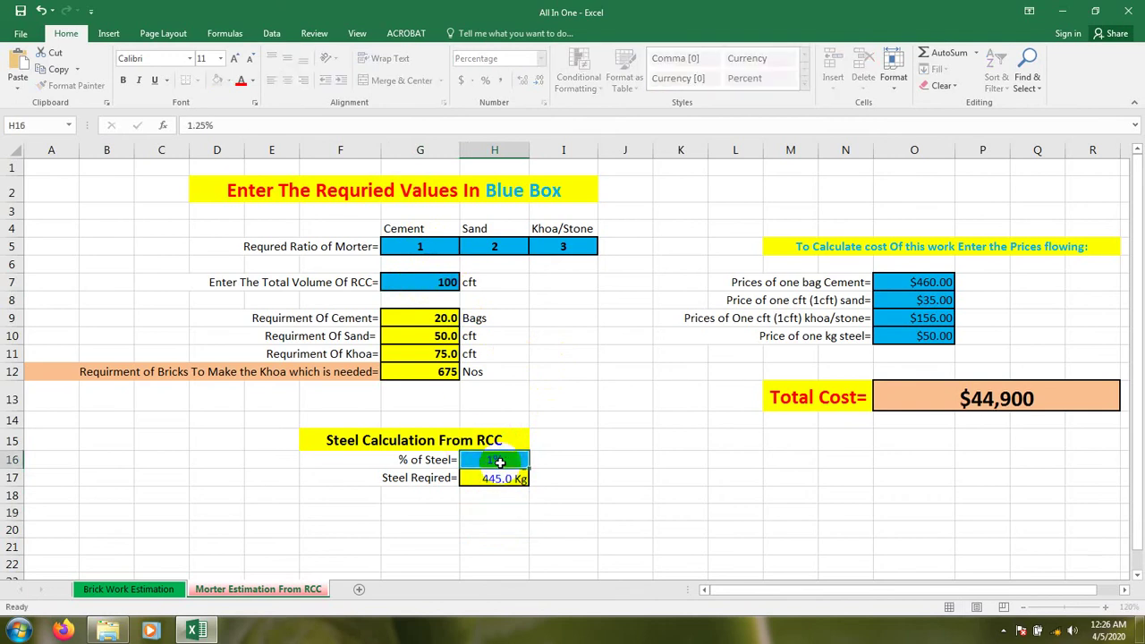
key(Return)
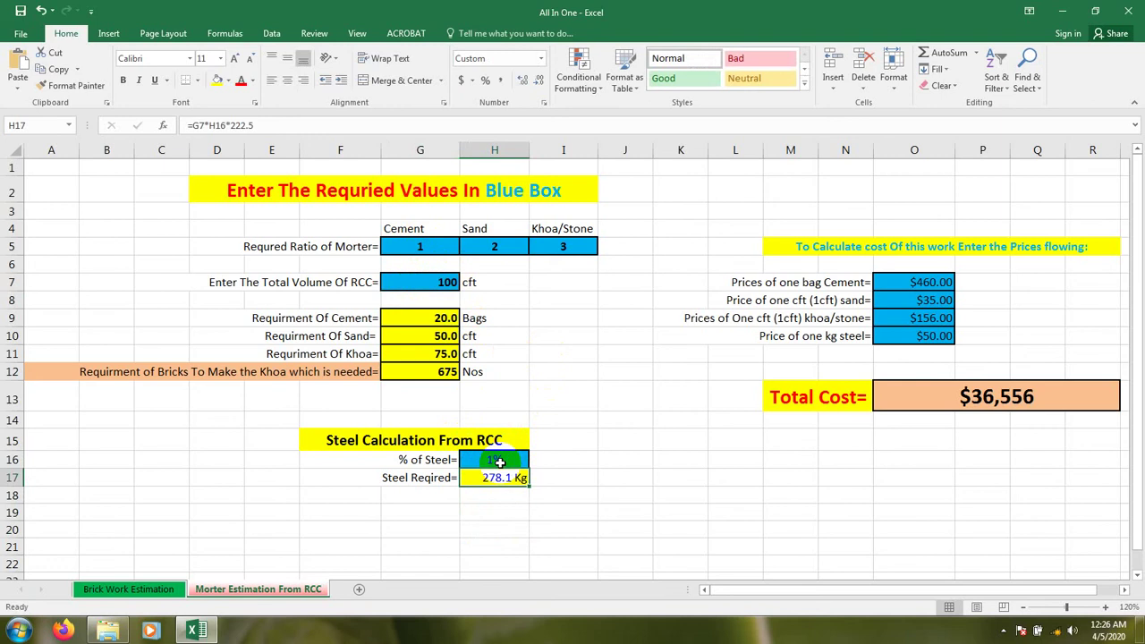
Step: Format the steel percentage value to show two decimal places
click(507, 460)
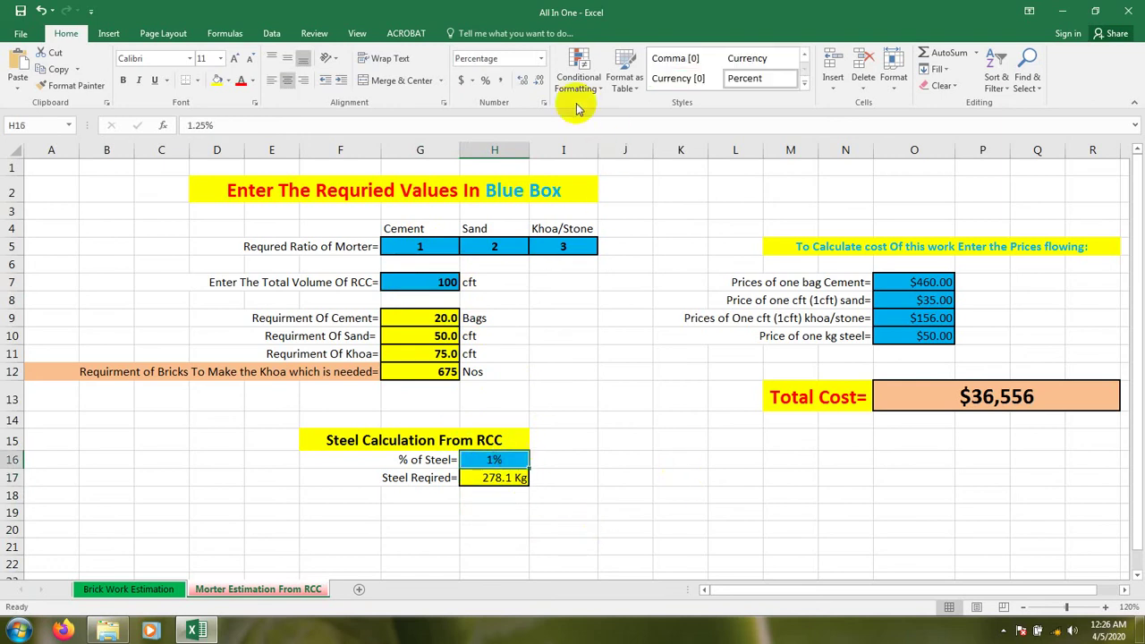
click(521, 82)
click(521, 81)
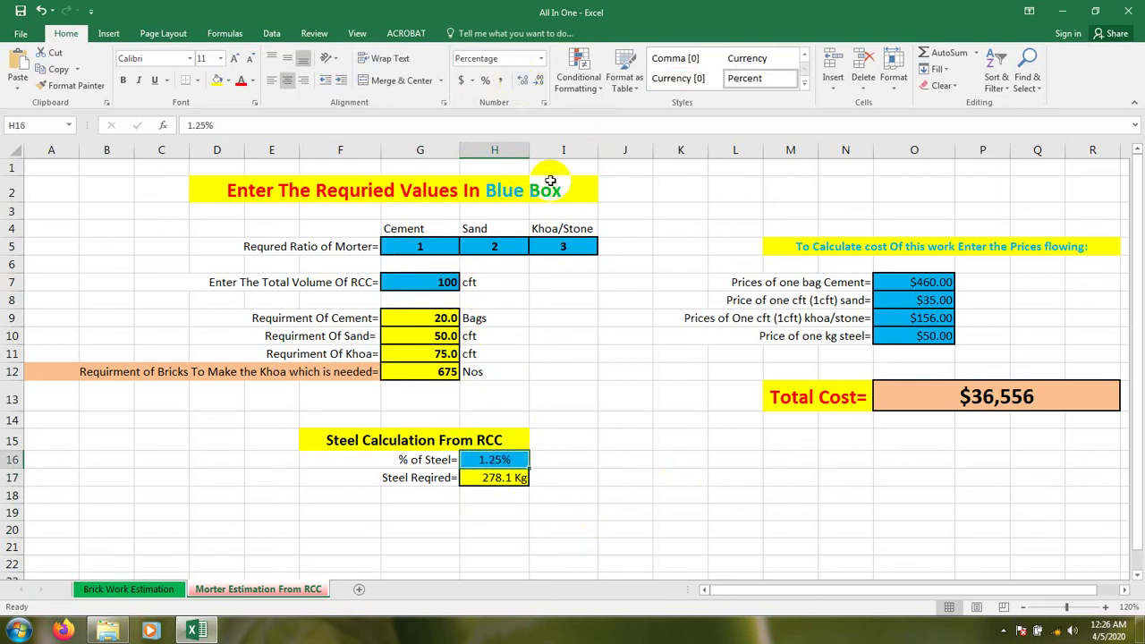
click(651, 528)
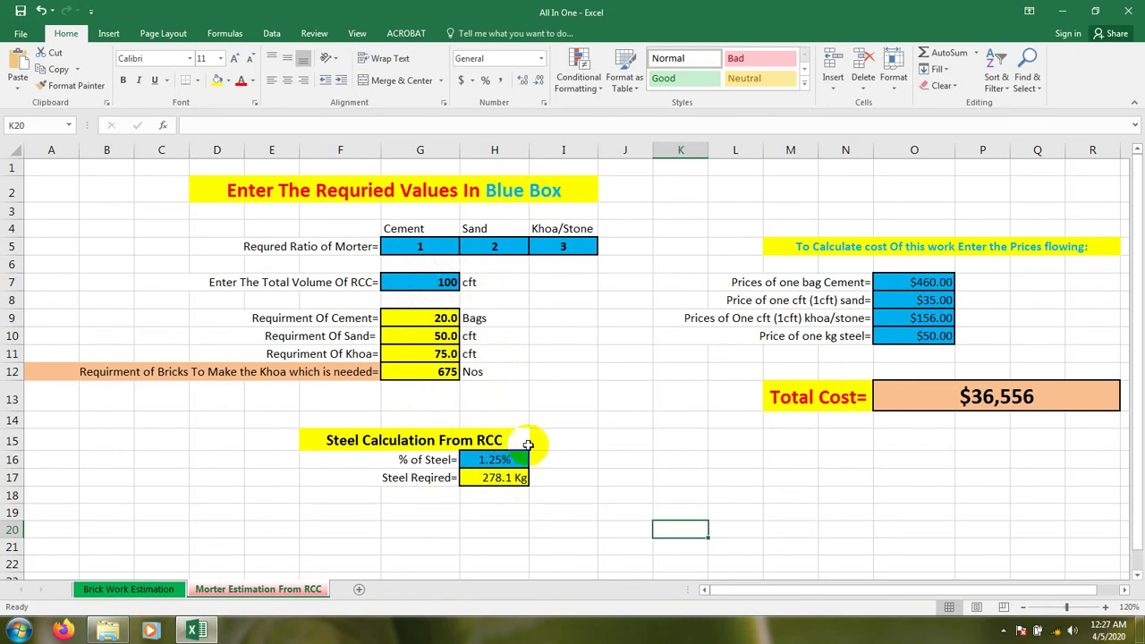
Step: Insert the word "wet" before "Volume" in the label of the total RCC volume input
click(437, 282)
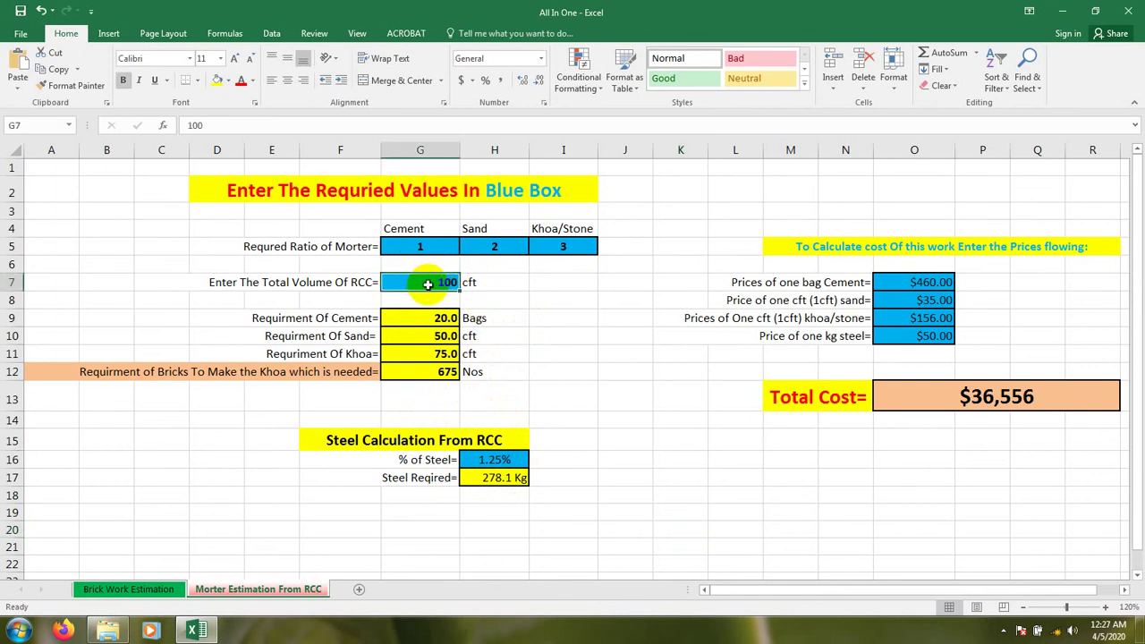
double_click(294, 282)
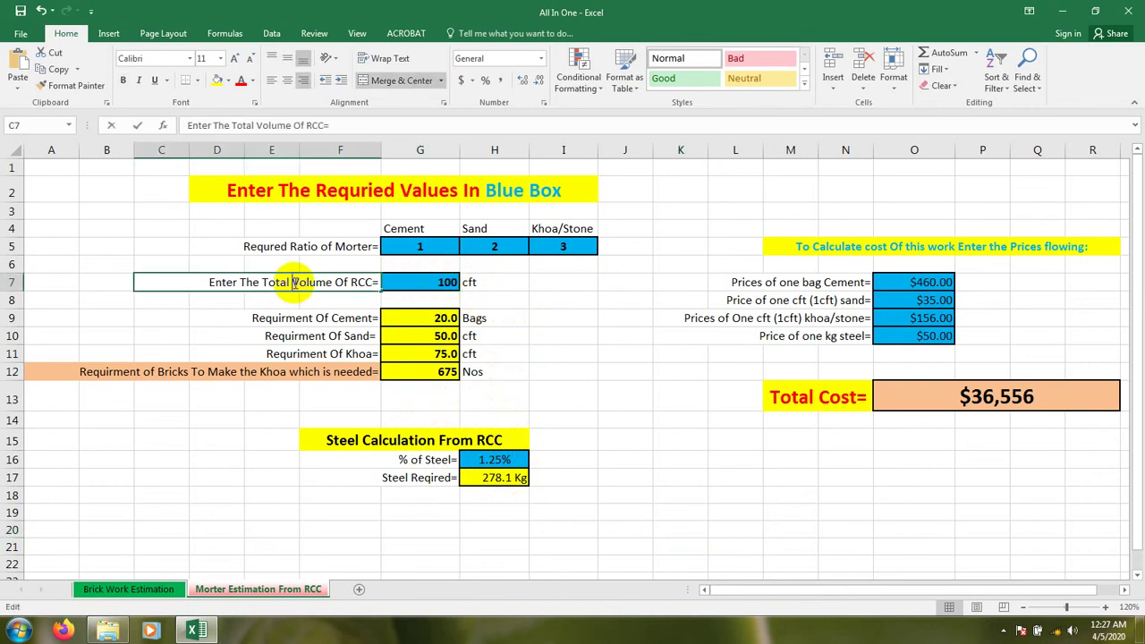
text(w )
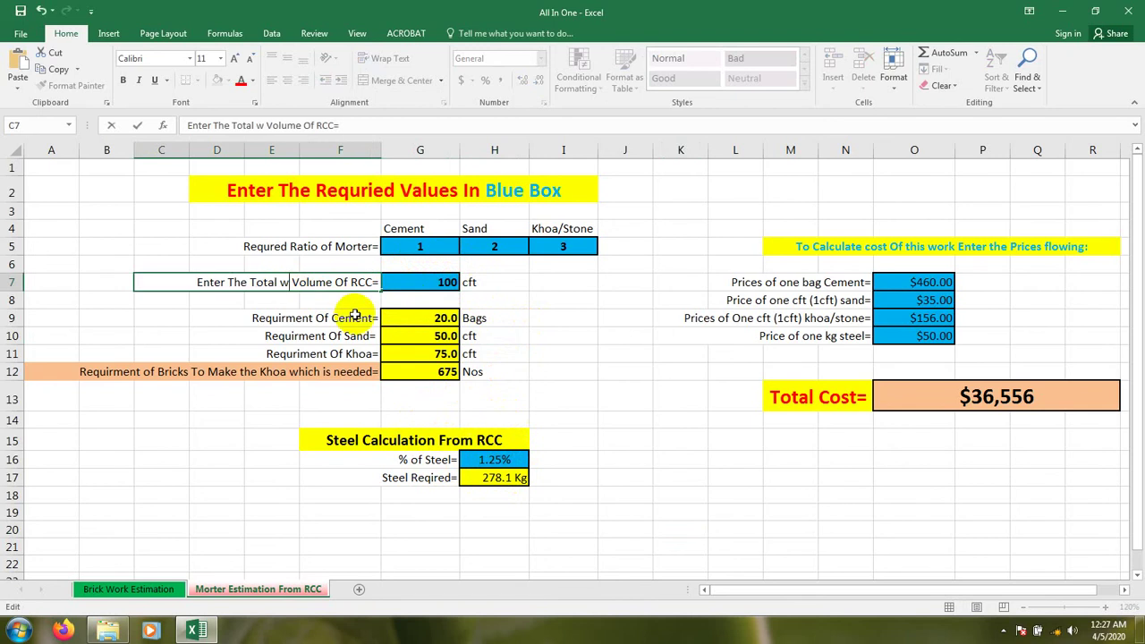
text(et)
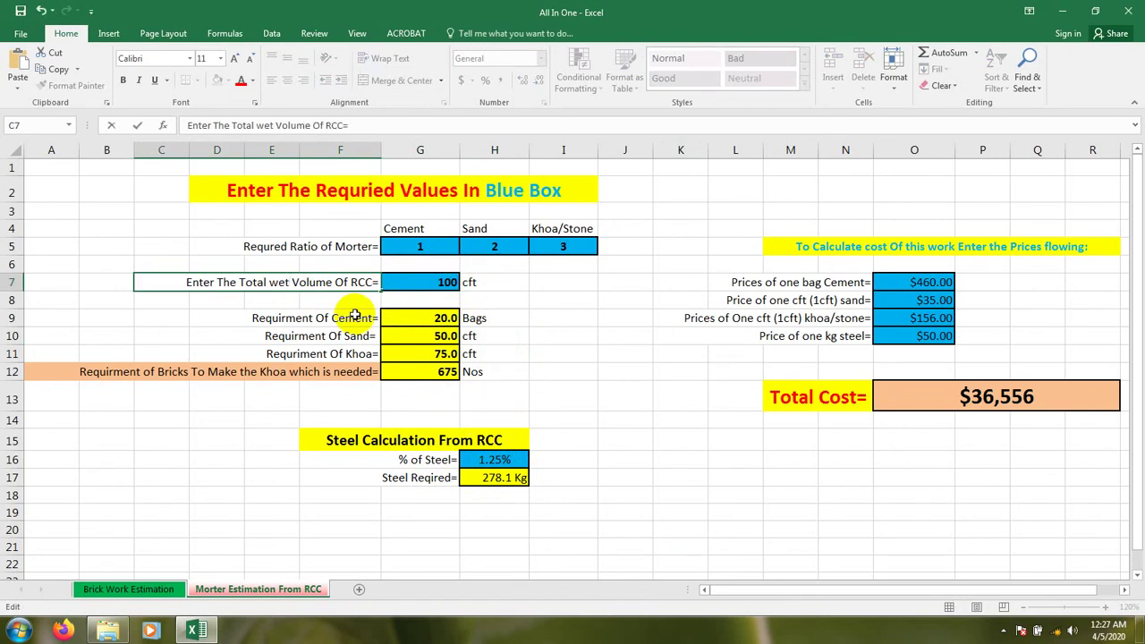
click(284, 499)
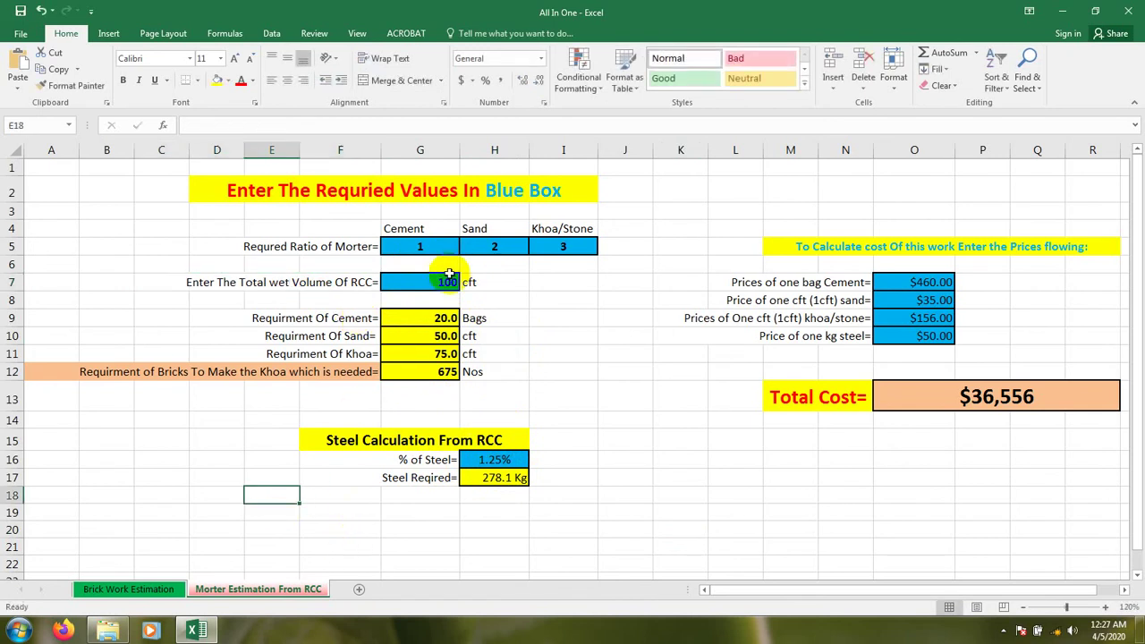
Step: Examine the total wet volume, the steel percentage and the required steel calculated from them
click(444, 280)
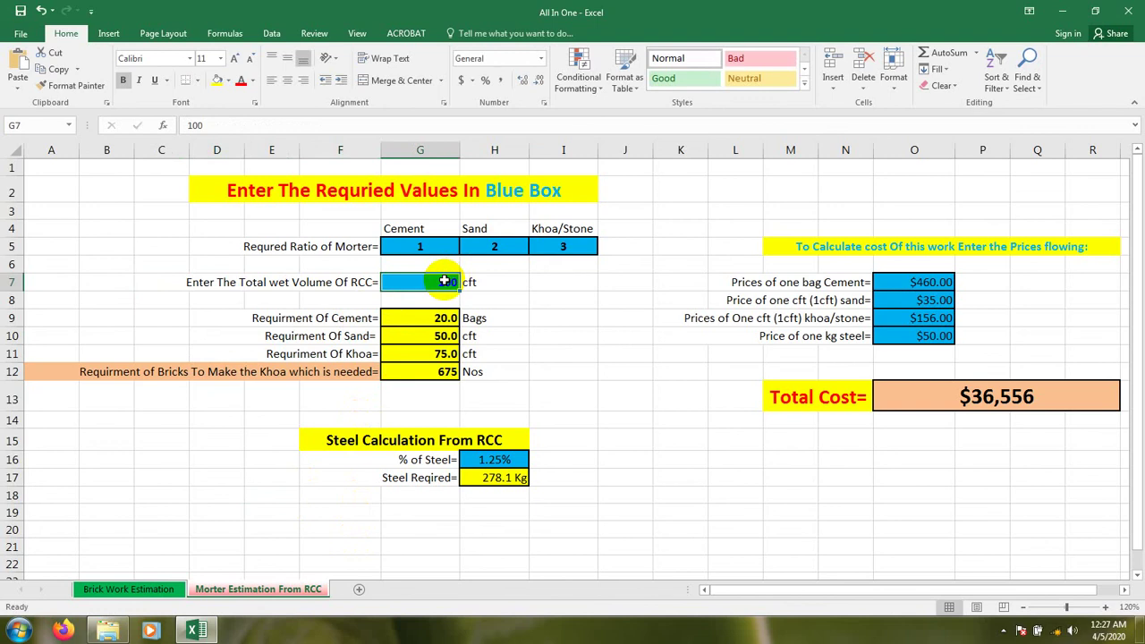
click(493, 528)
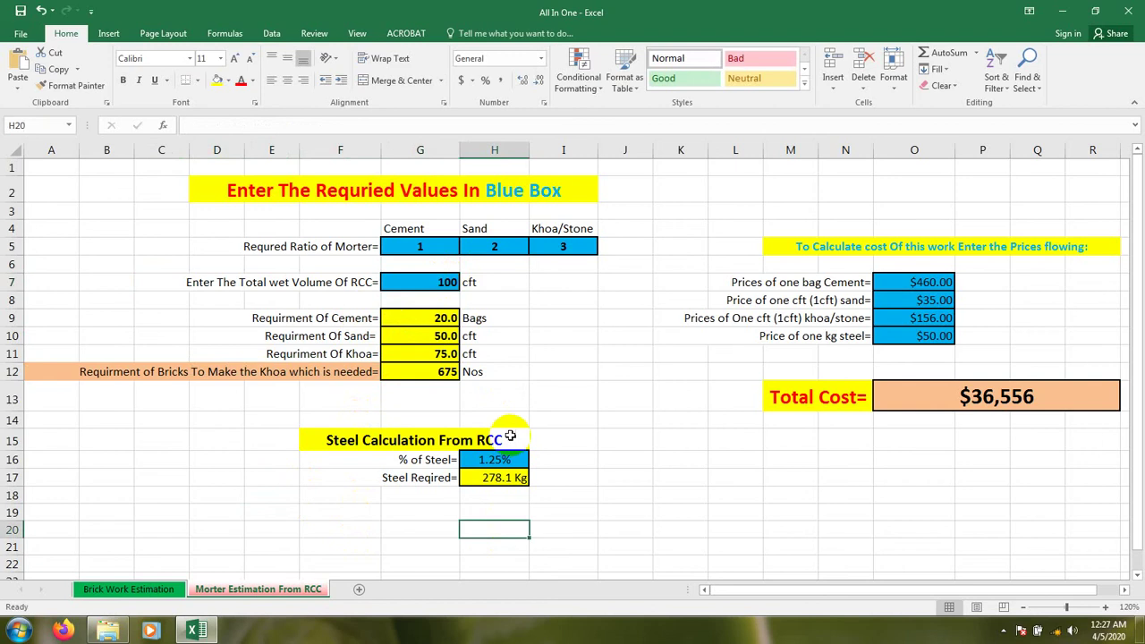
click(475, 474)
click(466, 459)
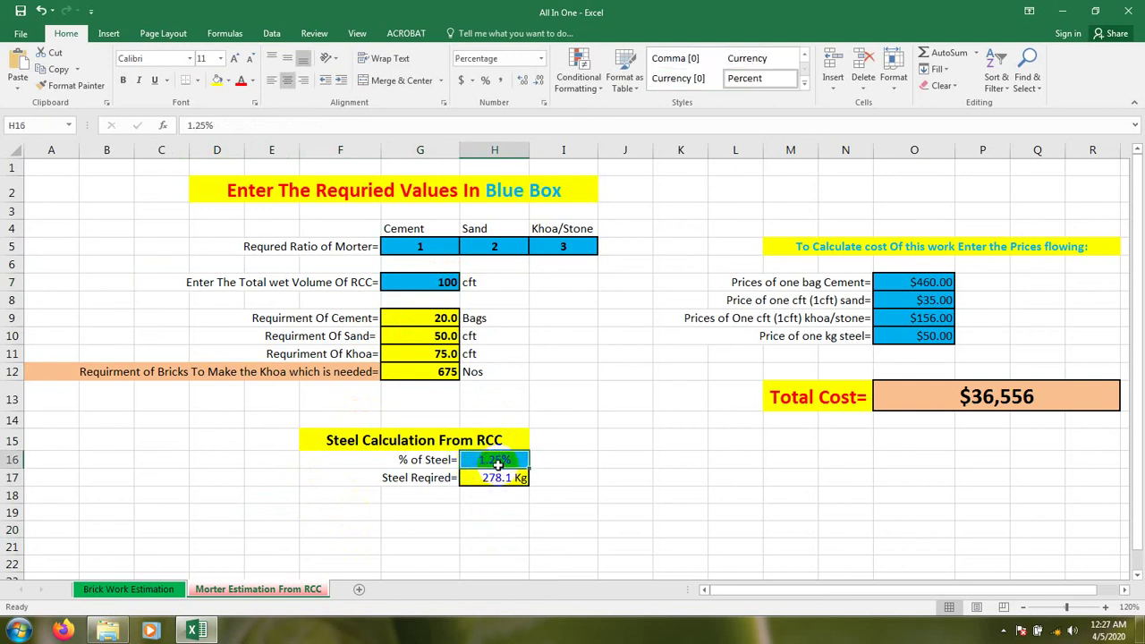
click(512, 531)
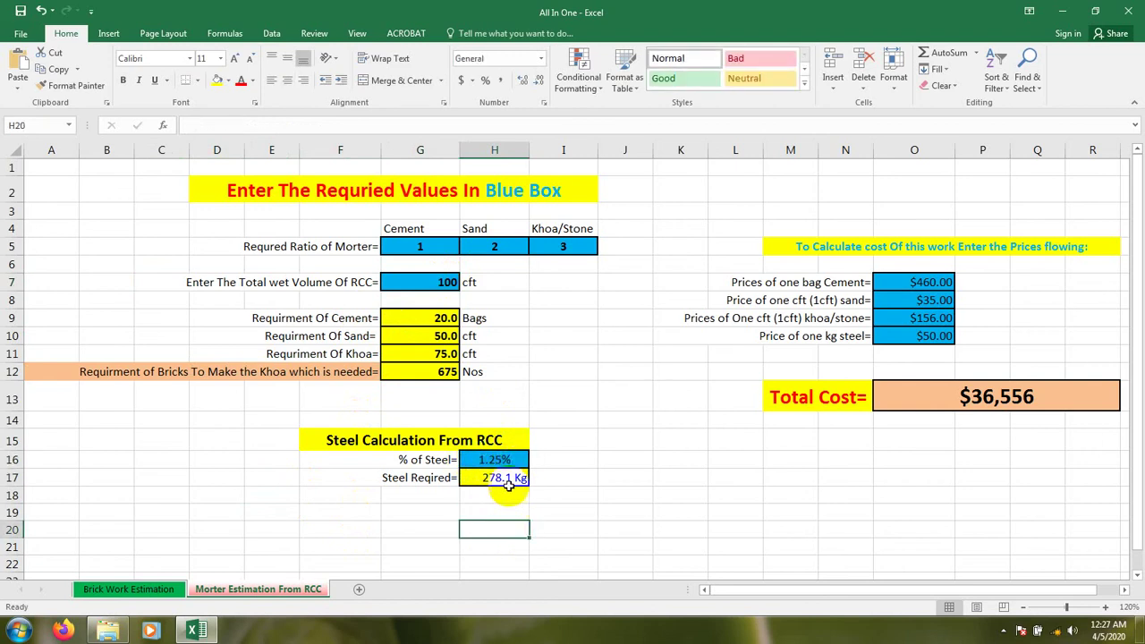
click(504, 481)
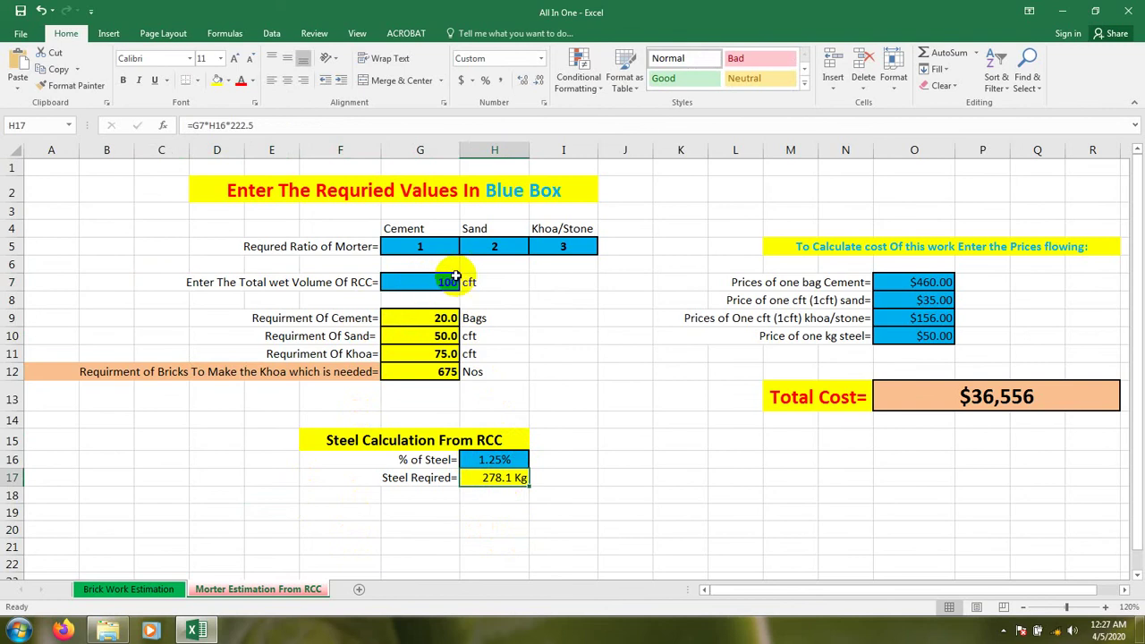
click(465, 512)
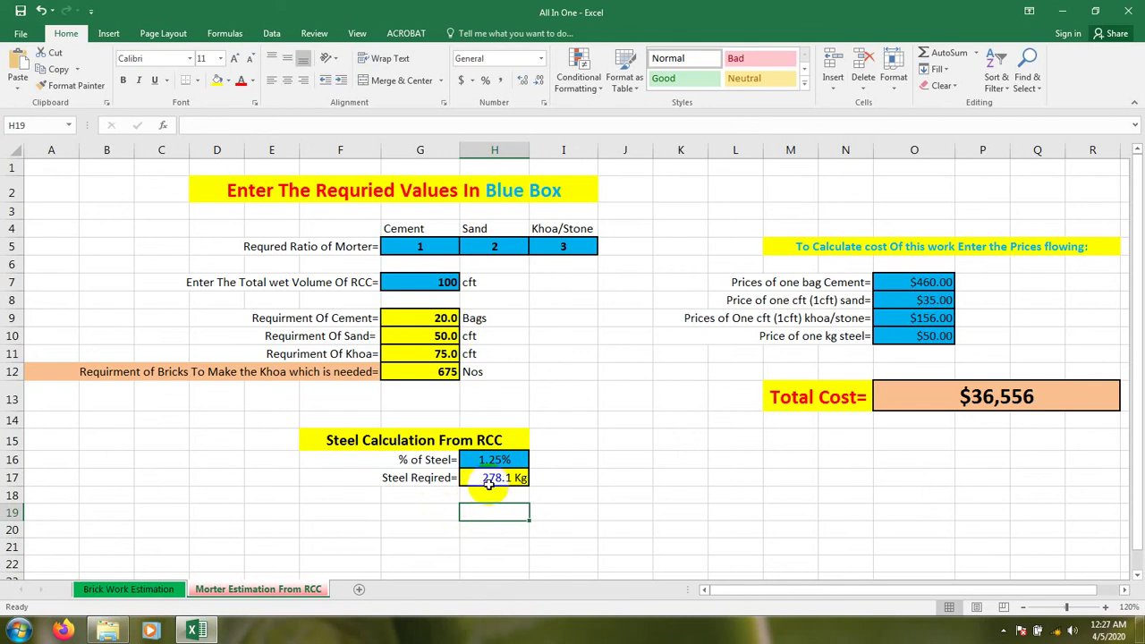
click(540, 498)
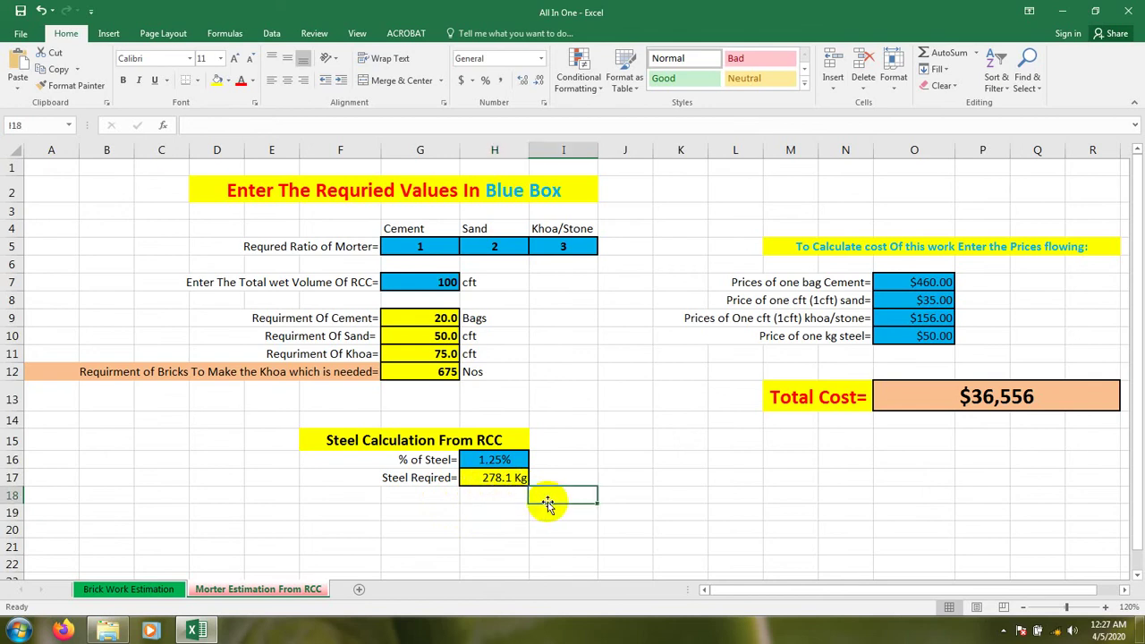
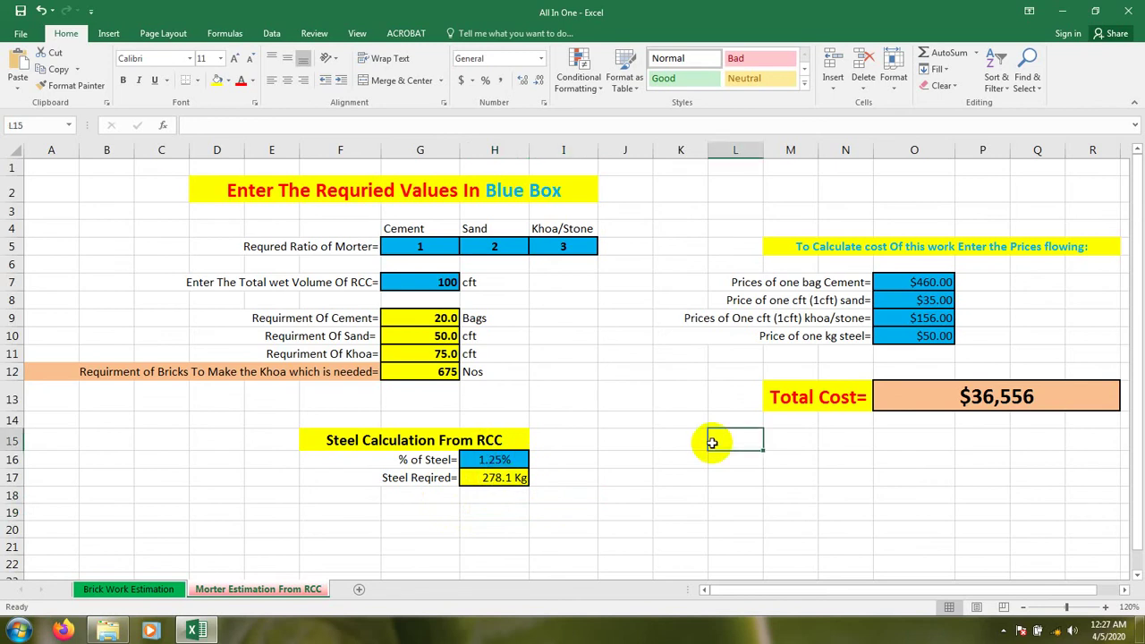
Step: Examine the price inputs for one bag of cement, one cft of sand and one cft of khoa/stone
click(933, 281)
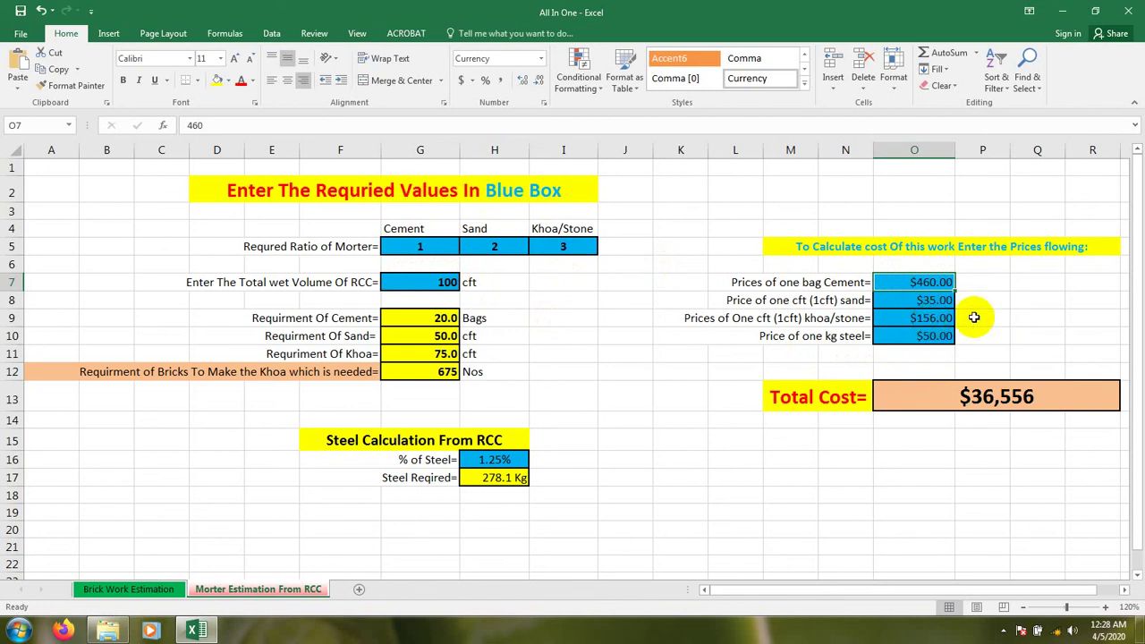
click(908, 316)
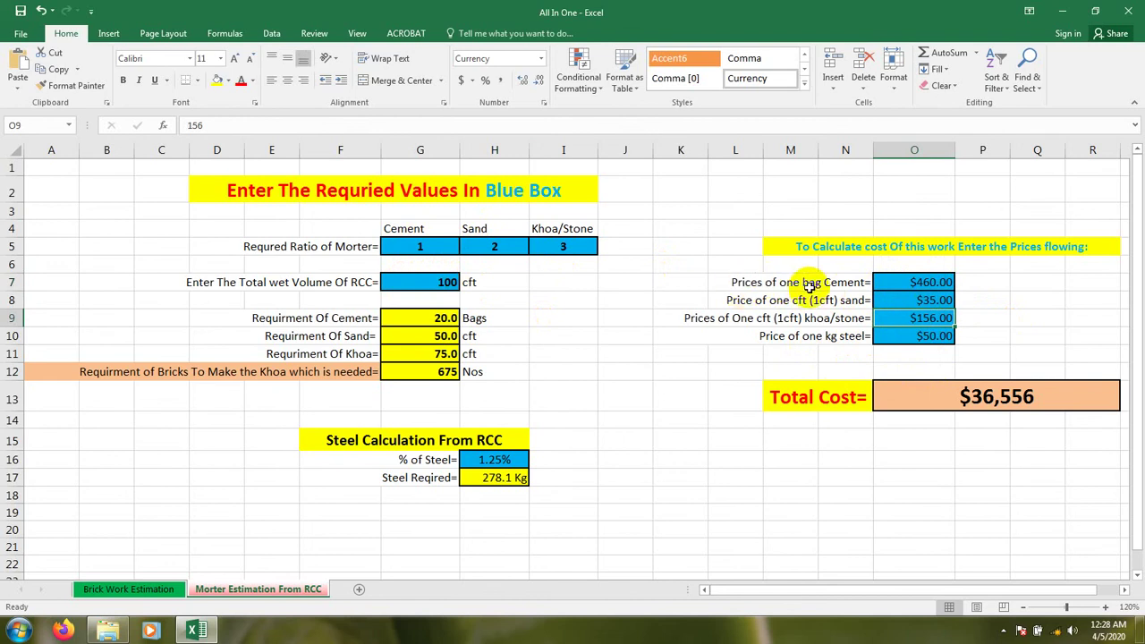
click(809, 282)
click(939, 282)
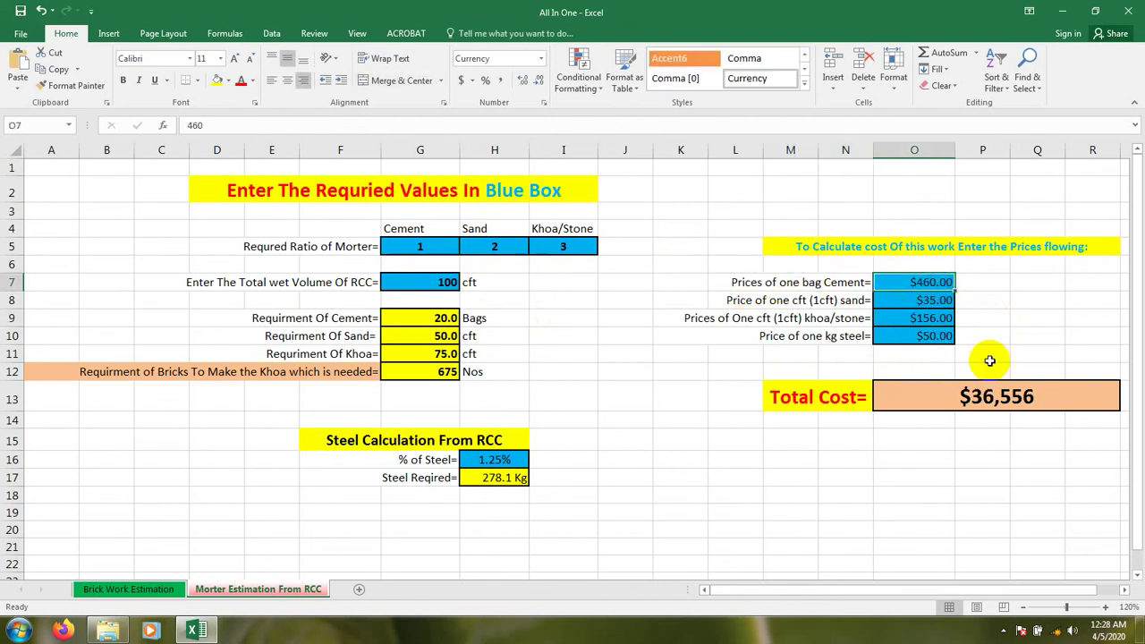
click(1019, 335)
click(928, 282)
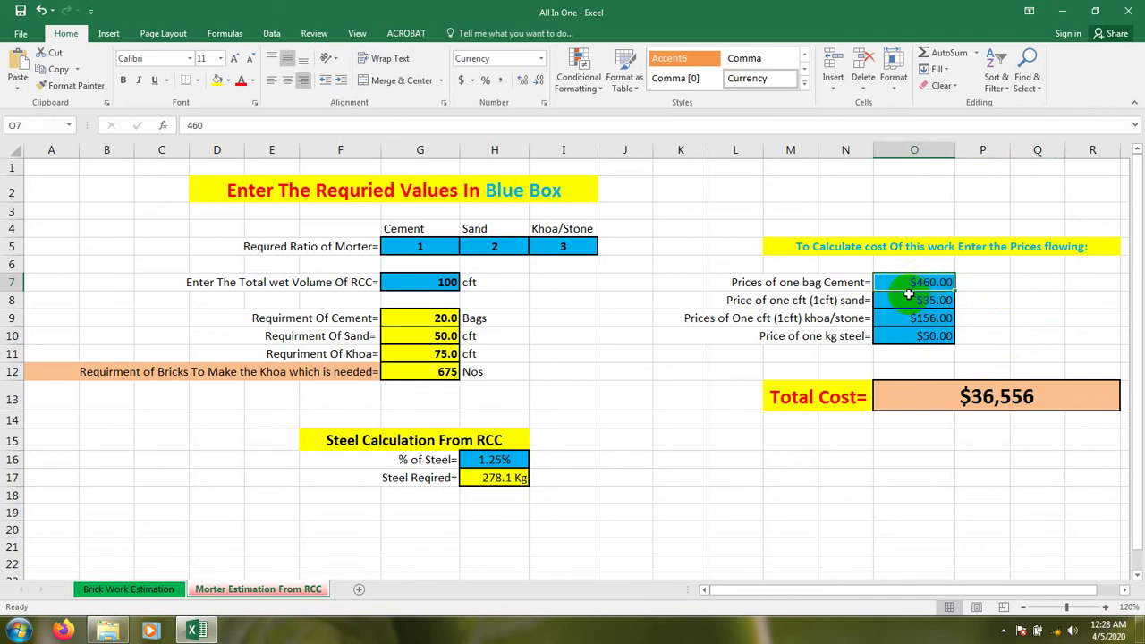
click(1031, 335)
click(915, 285)
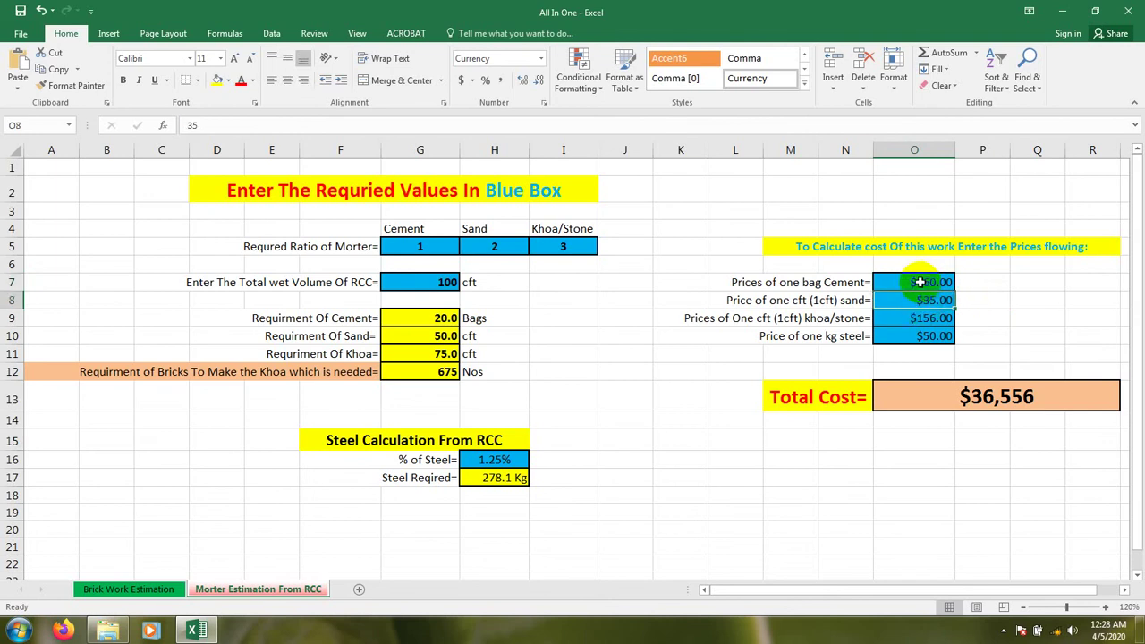
click(756, 299)
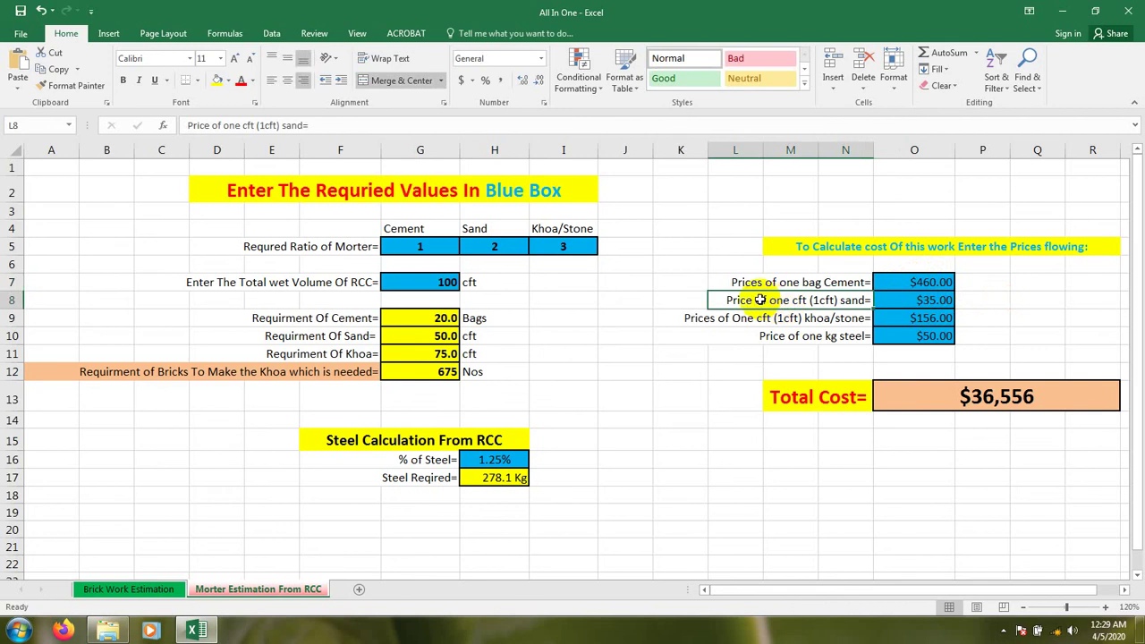
click(926, 300)
click(924, 320)
click(929, 300)
Step: Set the price of one bag of cement to $500
click(925, 283)
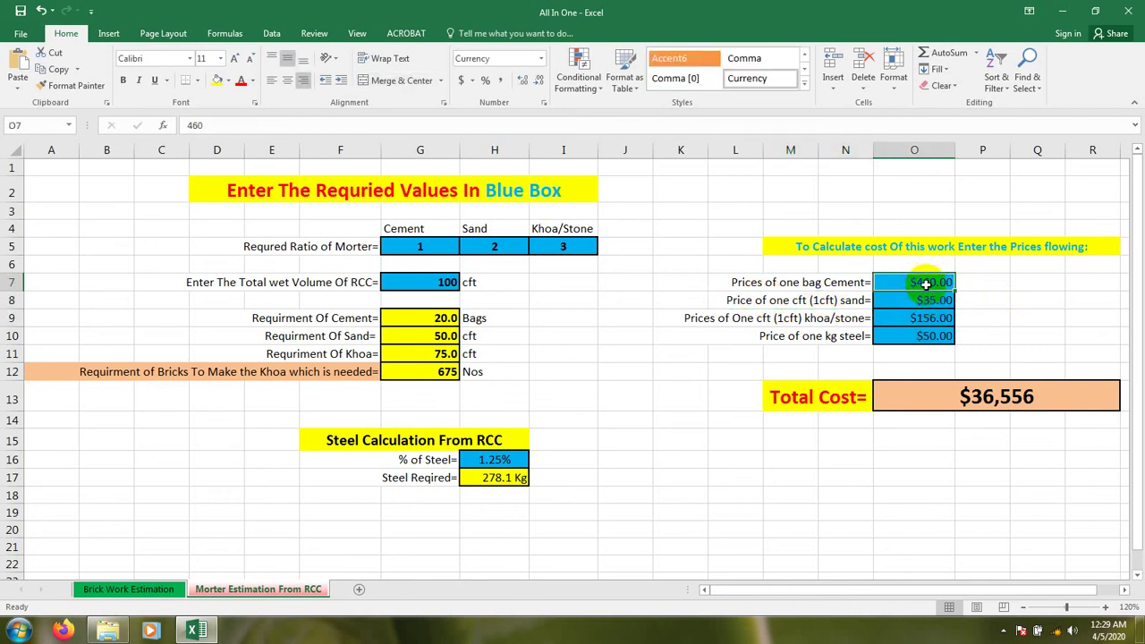
text(5)
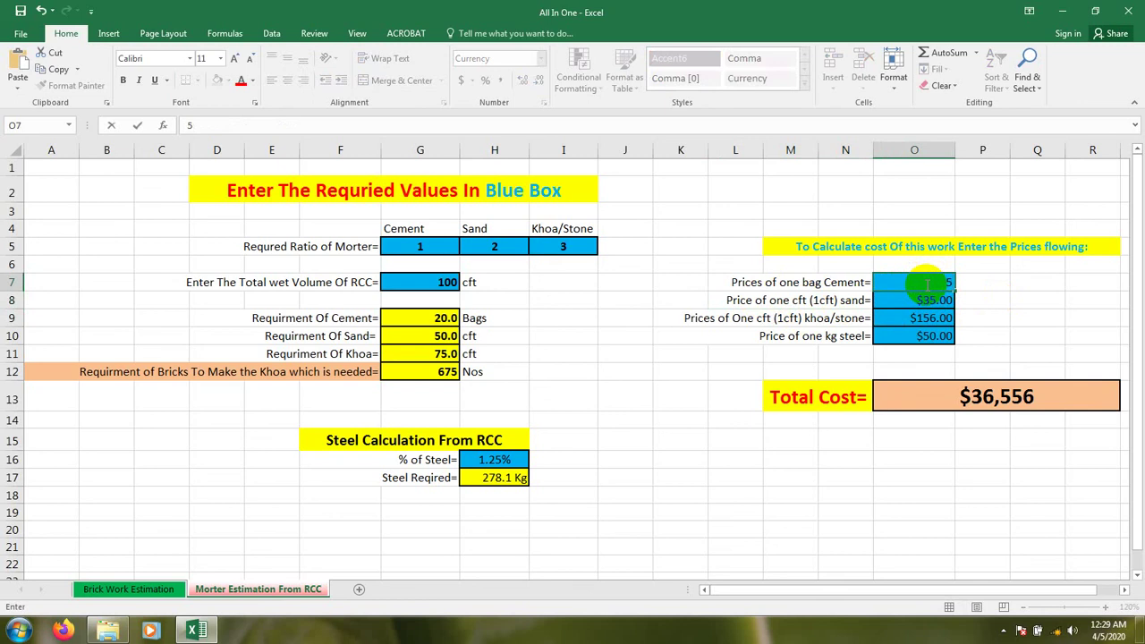
text(00)
key(Return)
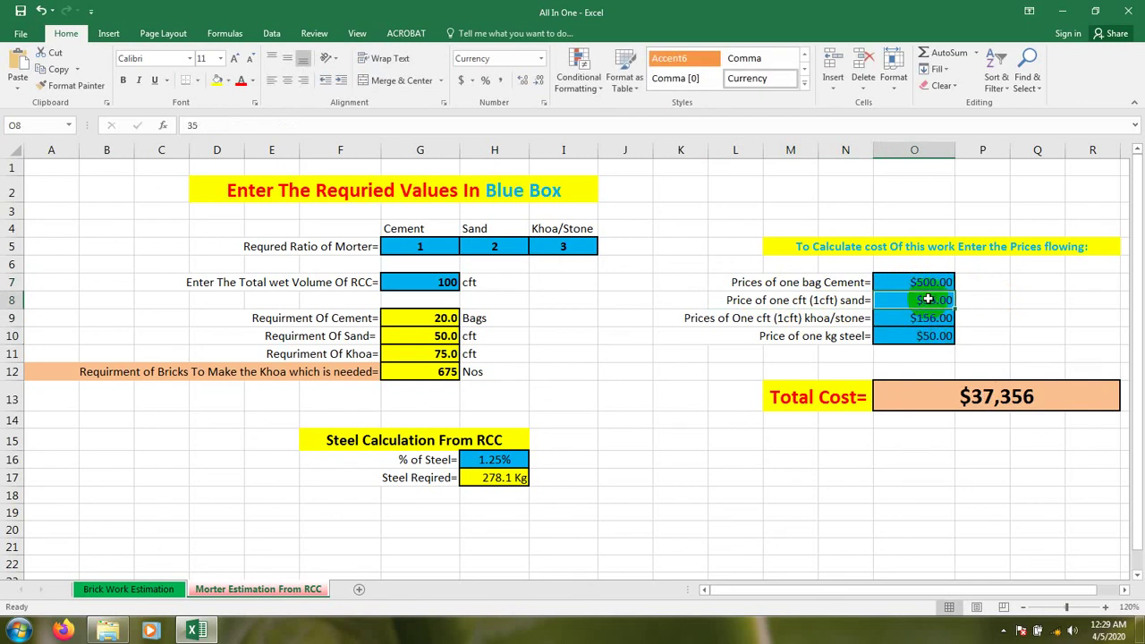
Step: Set the price of one cft of sand to $25 and of one cft of khoa/stone to $100
text(25)
key(Return)
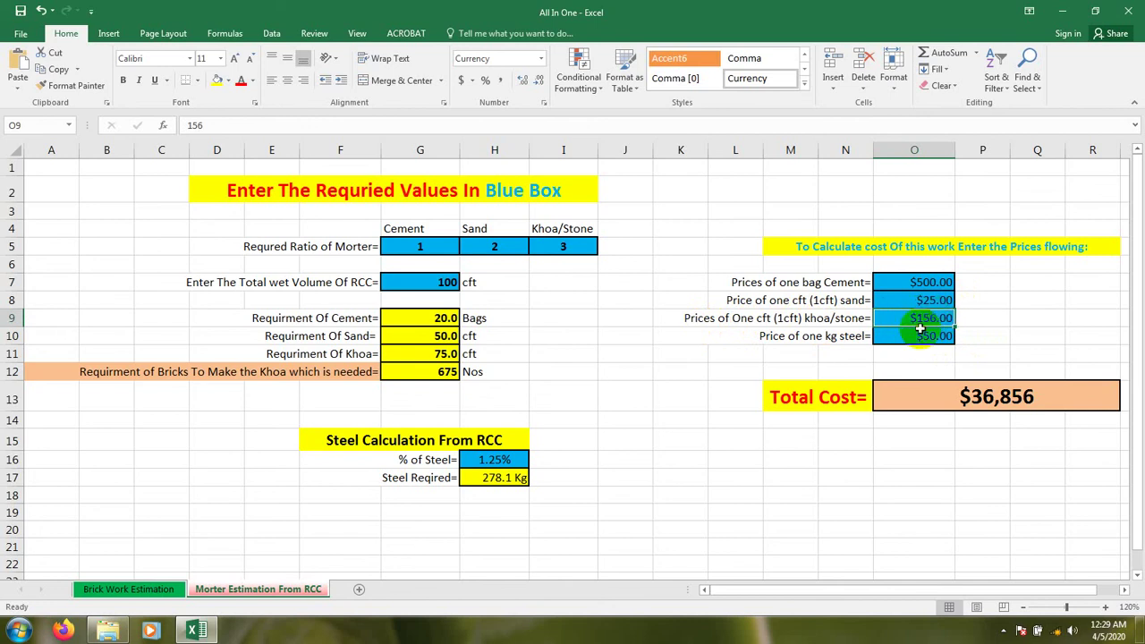
text(1)
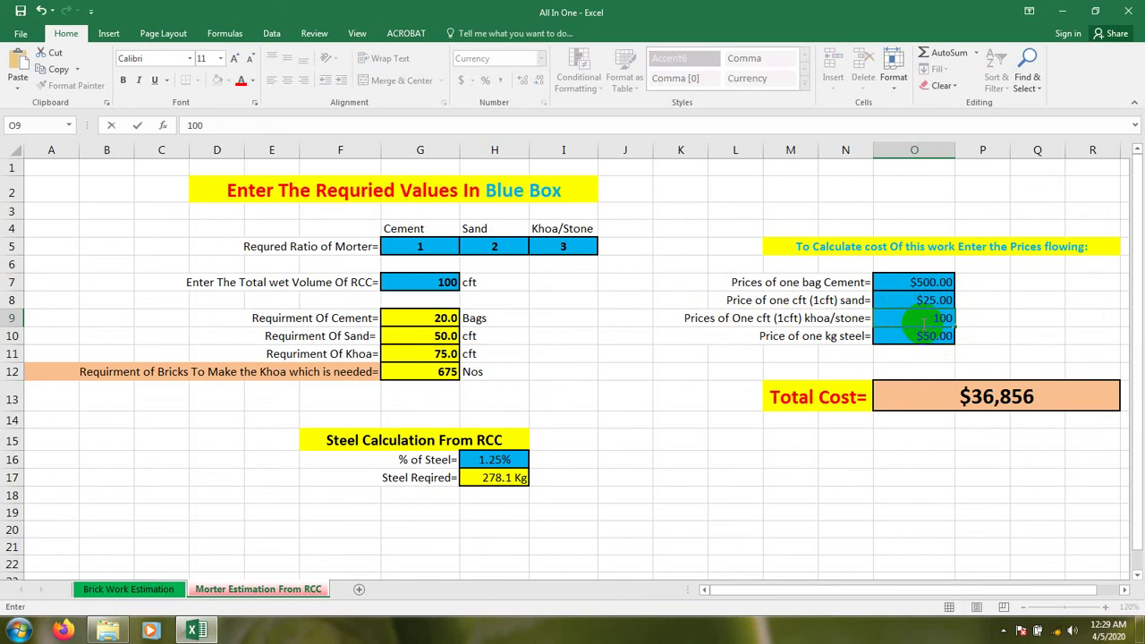
key(Return)
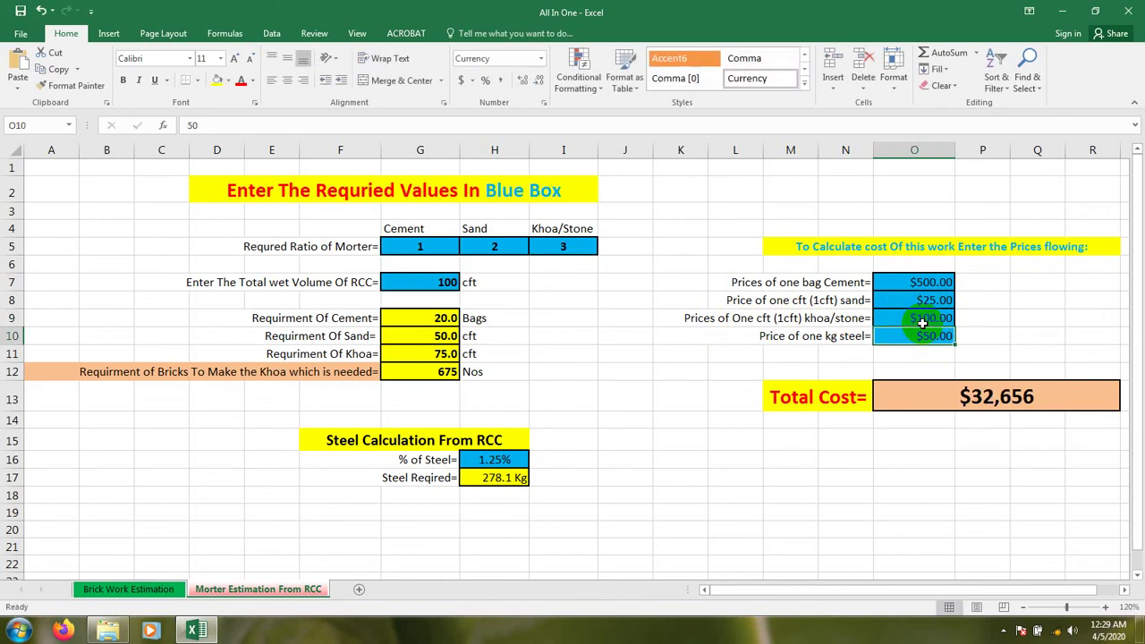
click(922, 319)
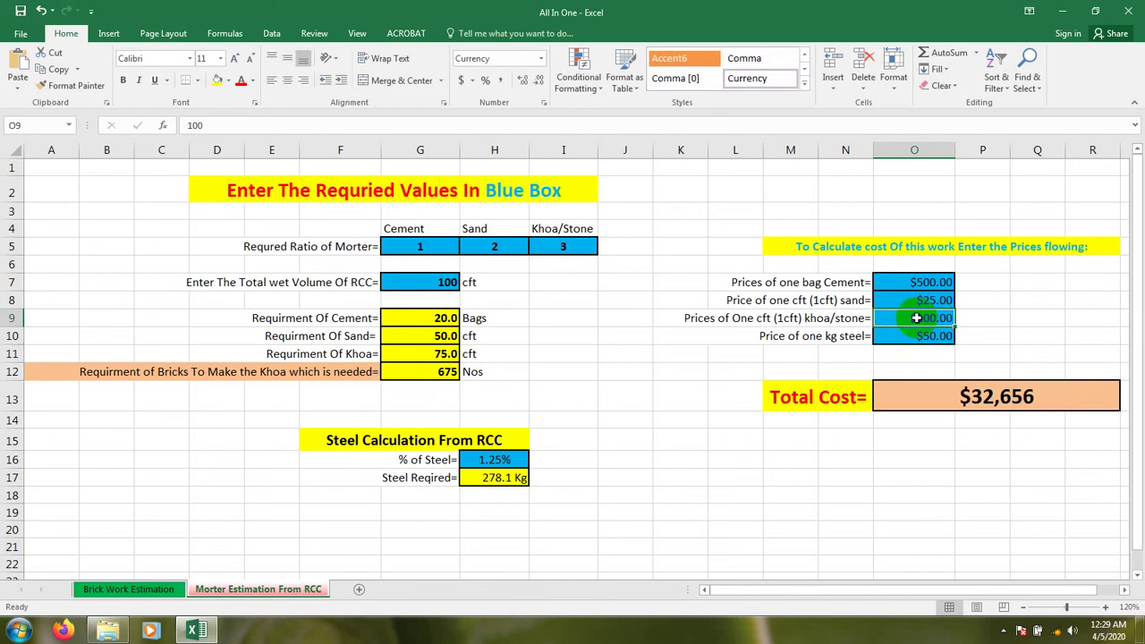
Step: Set the price of one kg of steel to $40
click(791, 336)
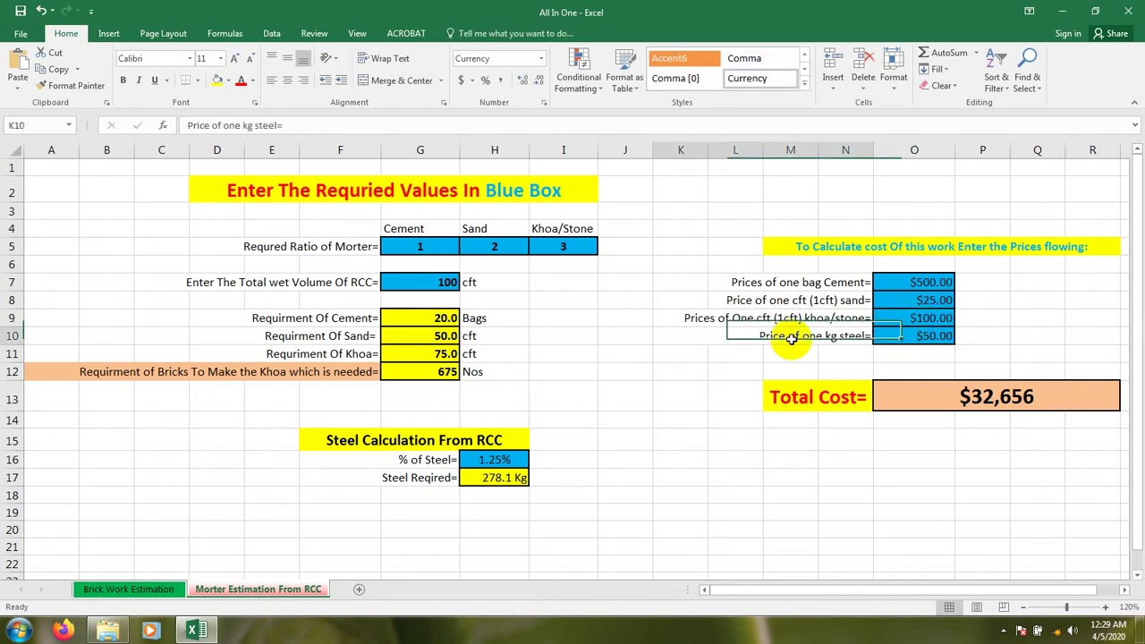
click(921, 335)
click(913, 346)
click(911, 337)
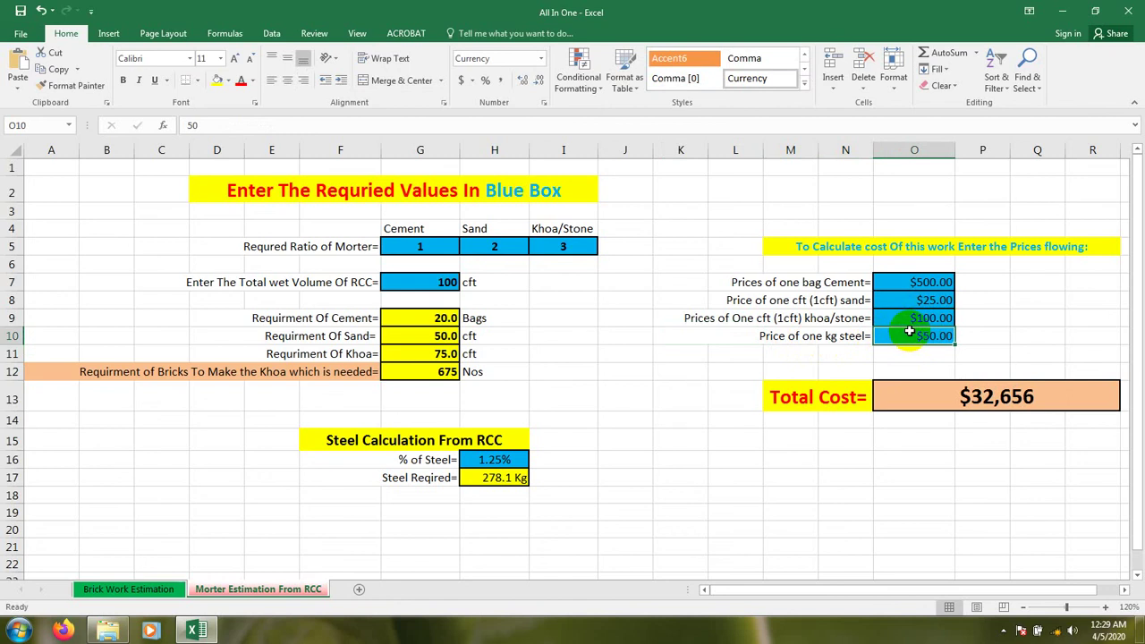
click(906, 362)
click(914, 335)
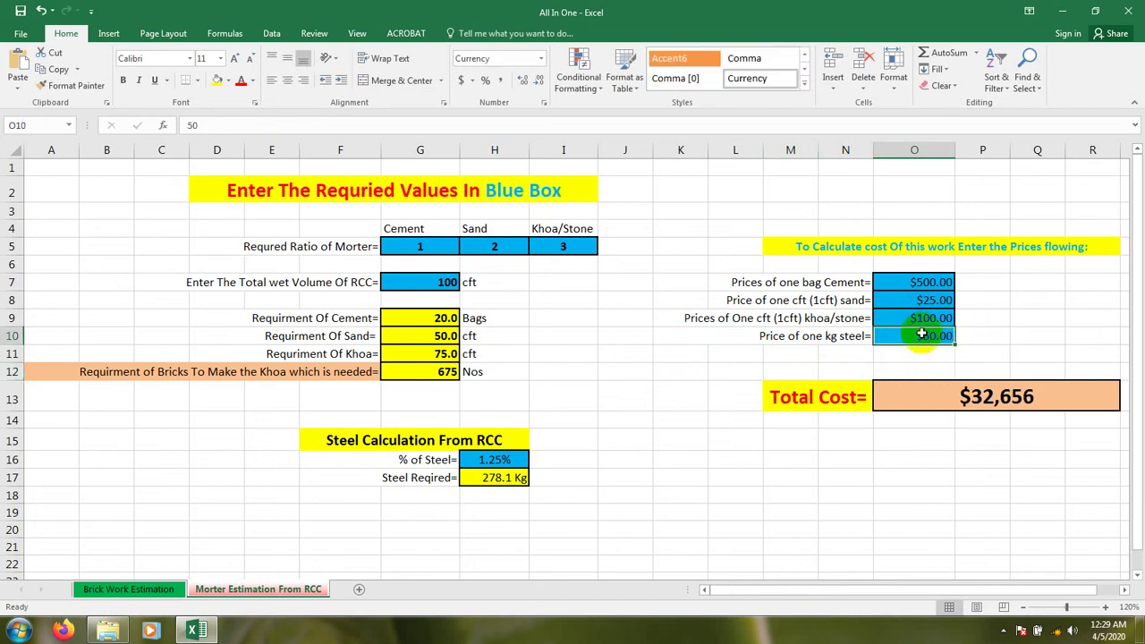
click(927, 356)
click(921, 334)
click(931, 358)
click(927, 337)
click(930, 357)
click(926, 332)
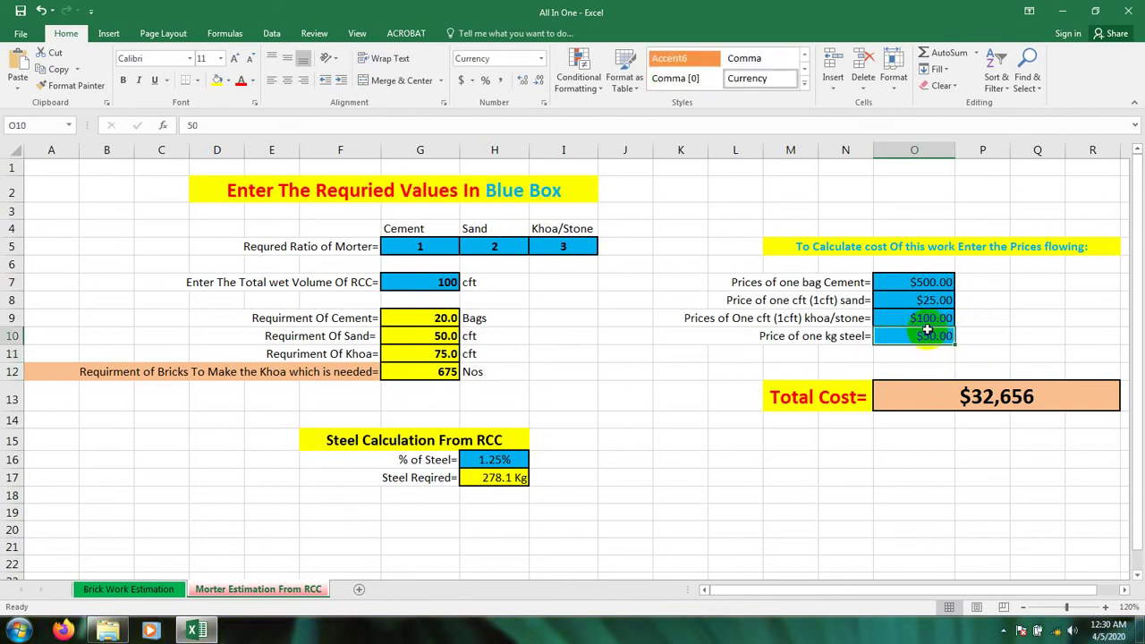
text(40-)
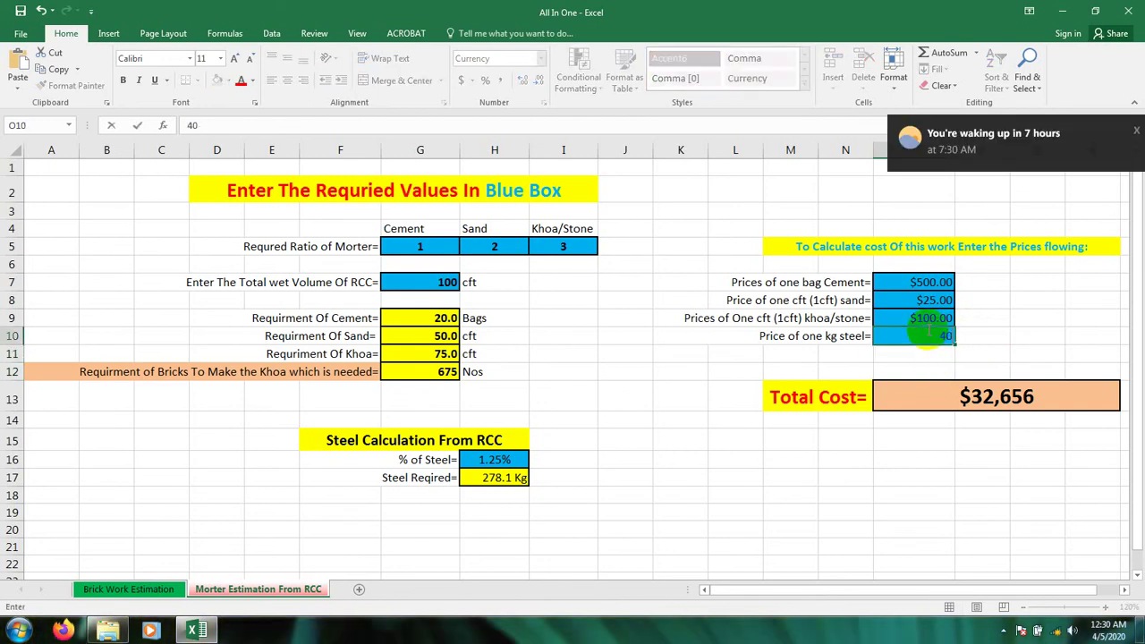
click(984, 337)
click(929, 378)
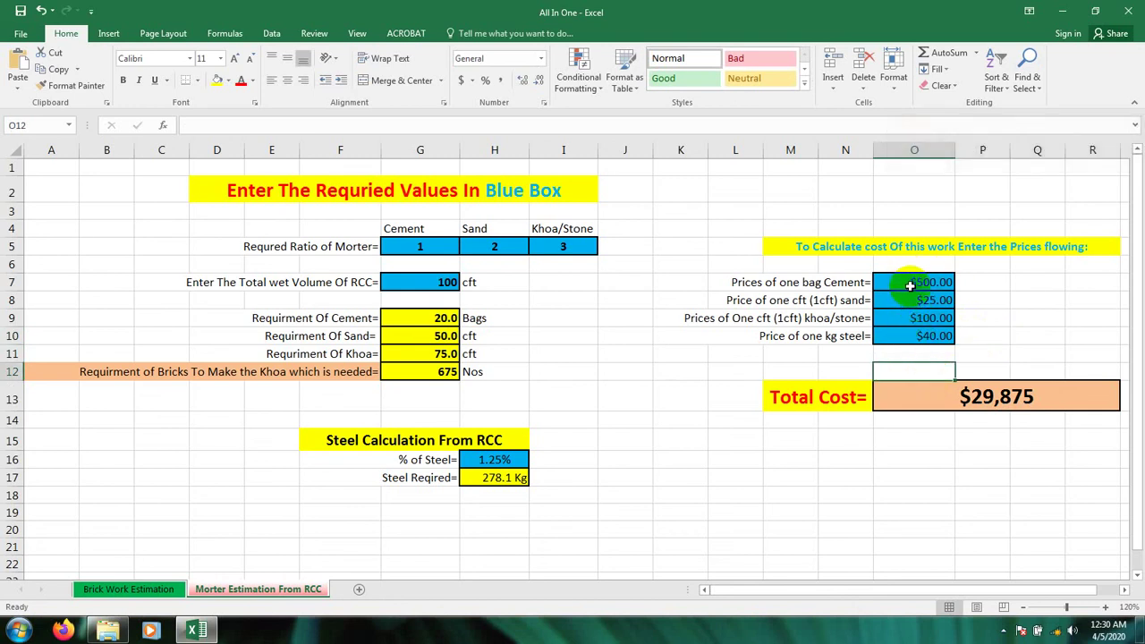
Step: Examine the total cost formula that combines the material quantities with their unit prices
click(912, 459)
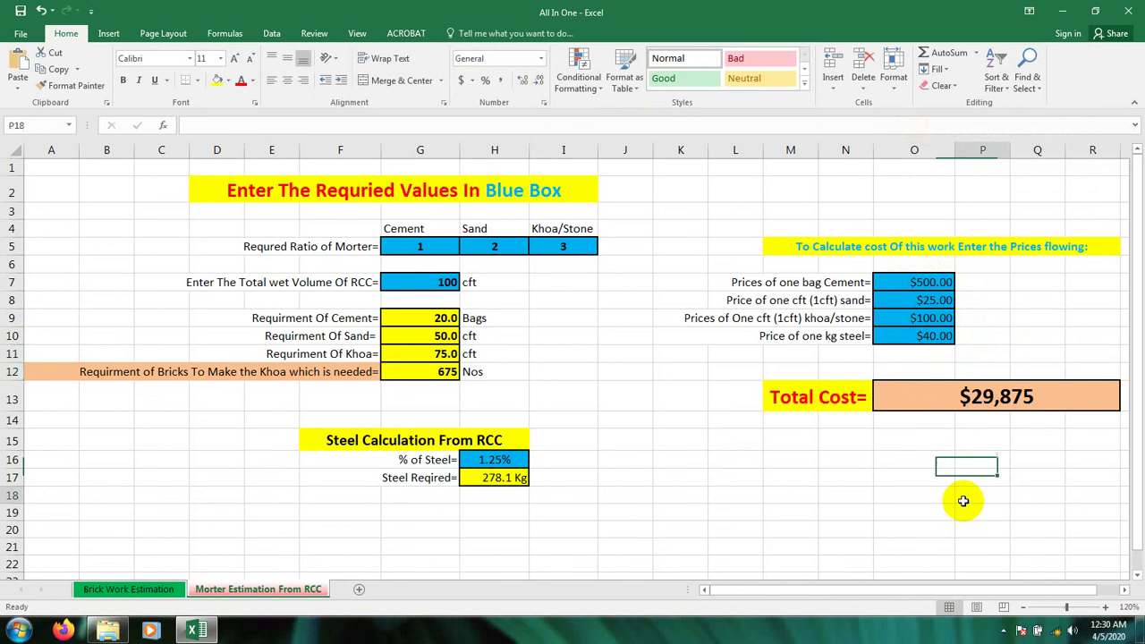
click(997, 399)
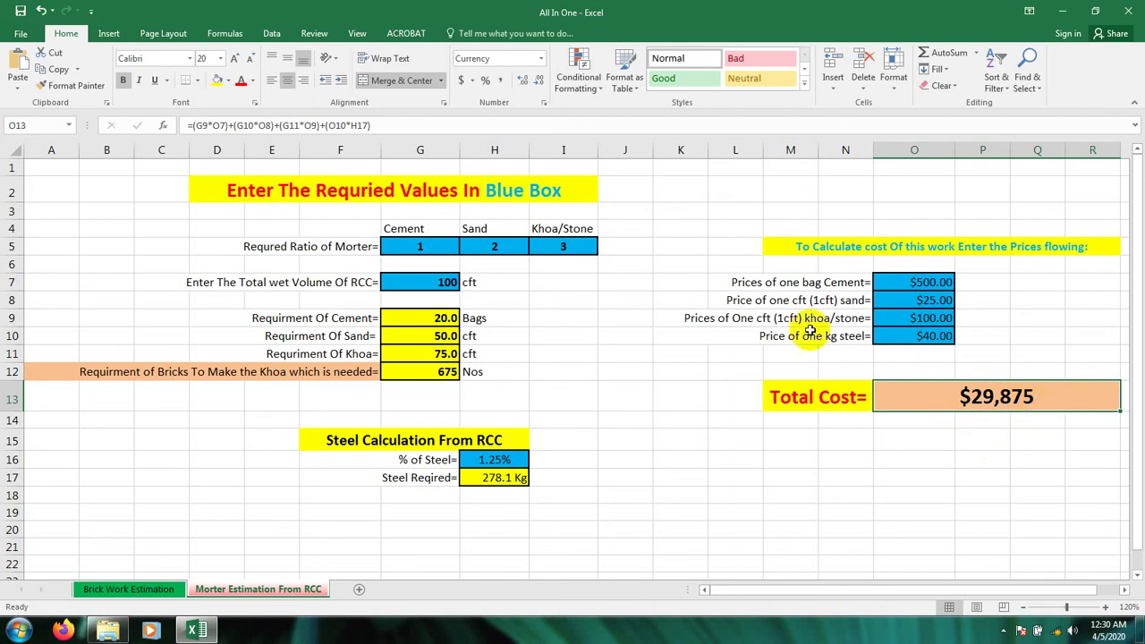
click(404, 283)
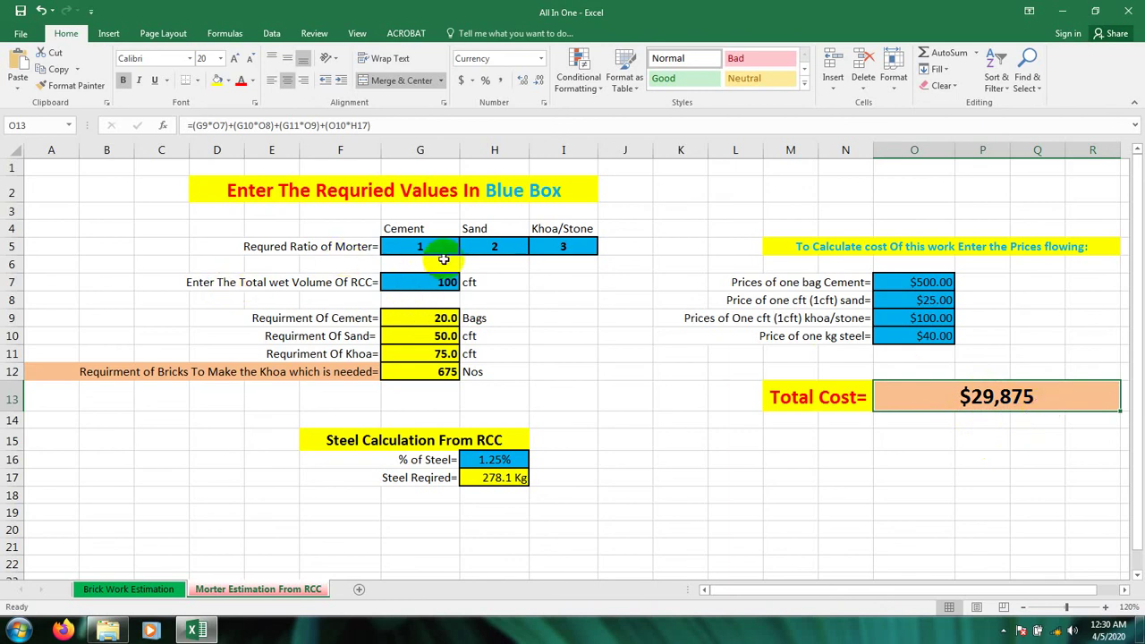
click(415, 283)
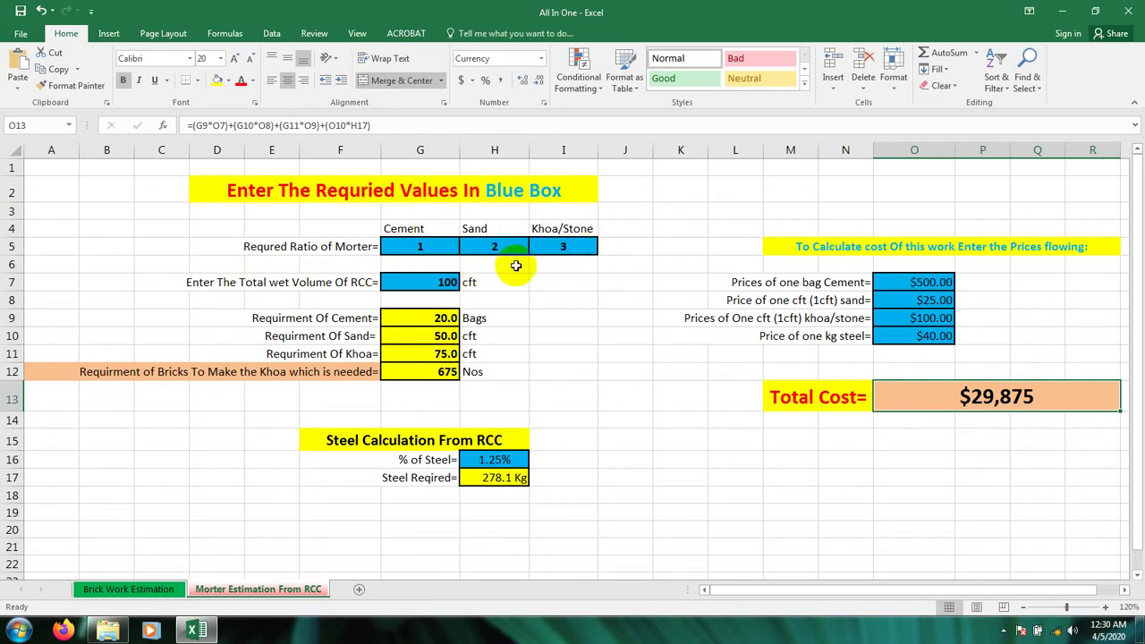
Step: Set the khoa/stone part of the required mortar ratio to 4
click(562, 249)
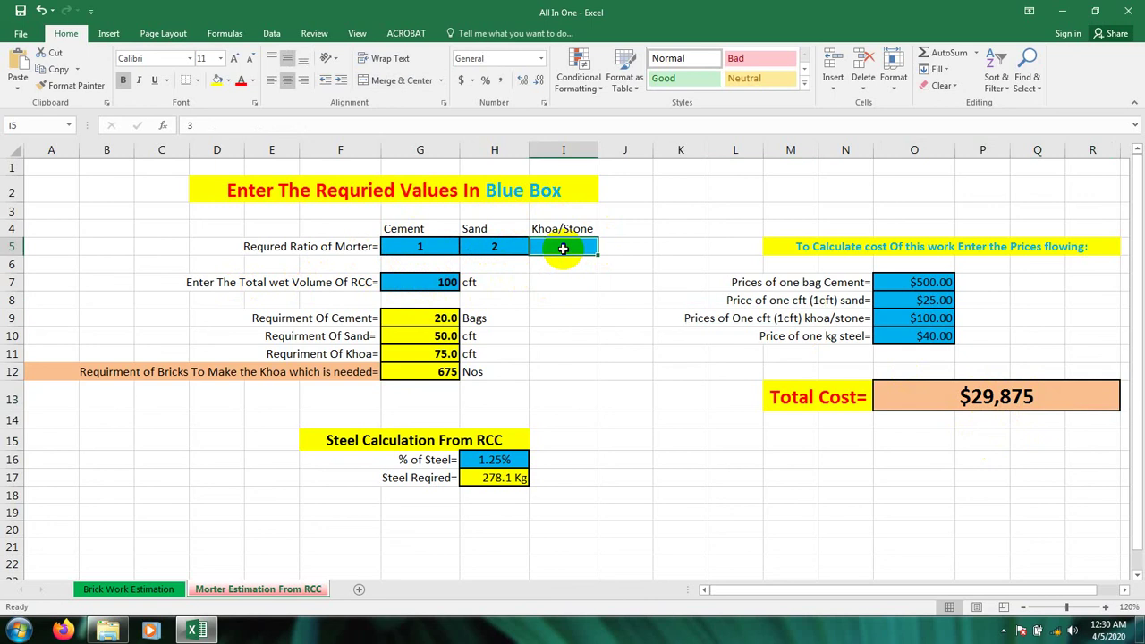
text(3)
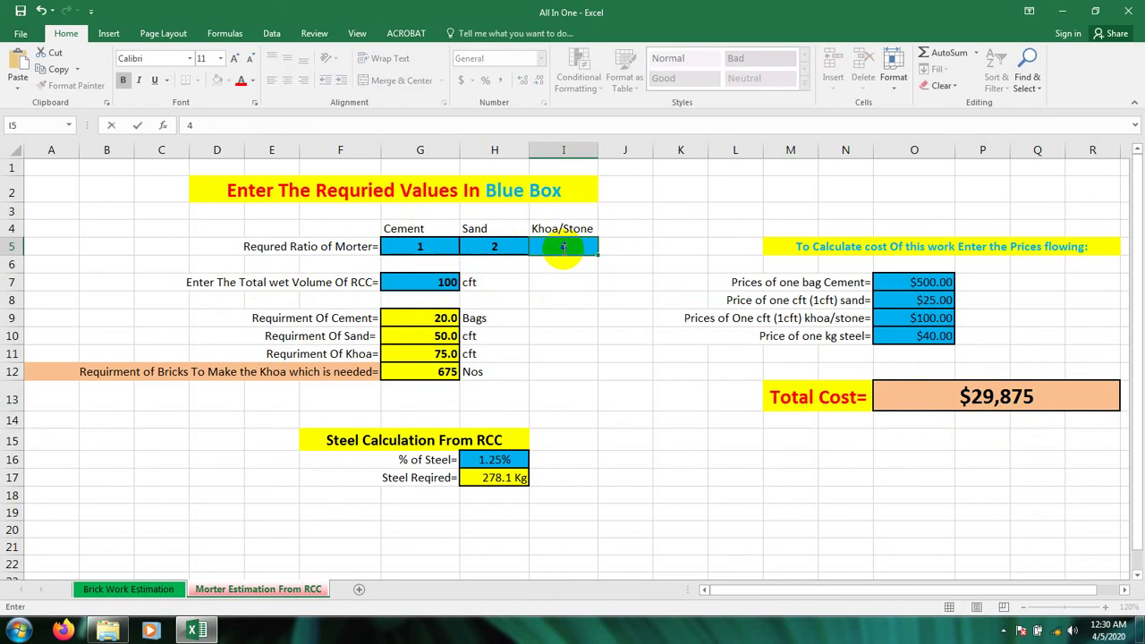
key(Return)
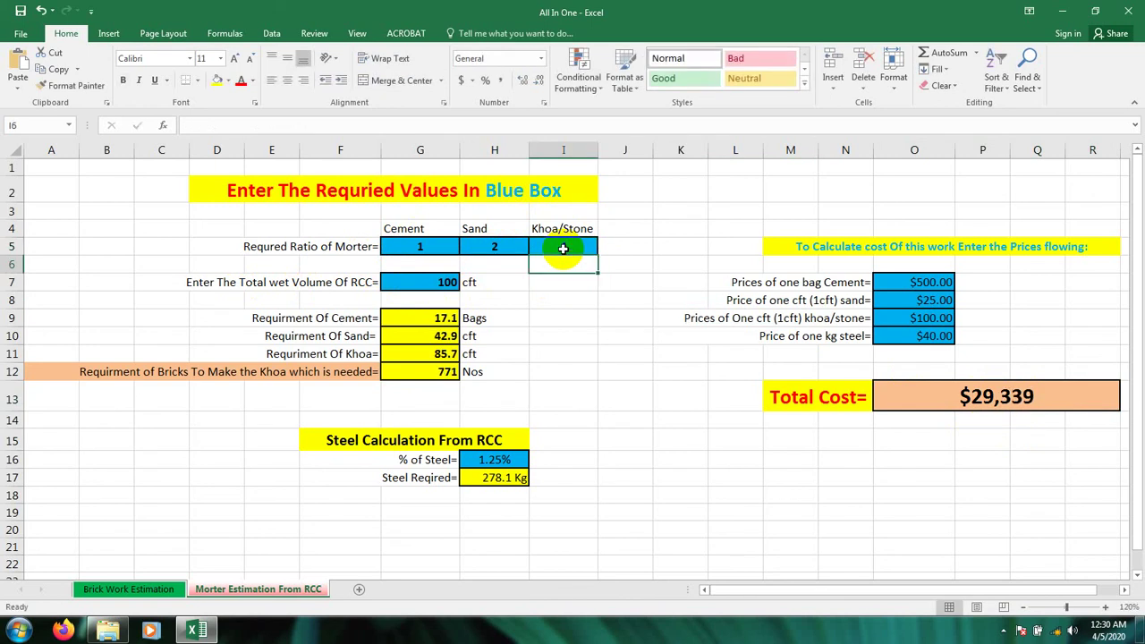
click(562, 247)
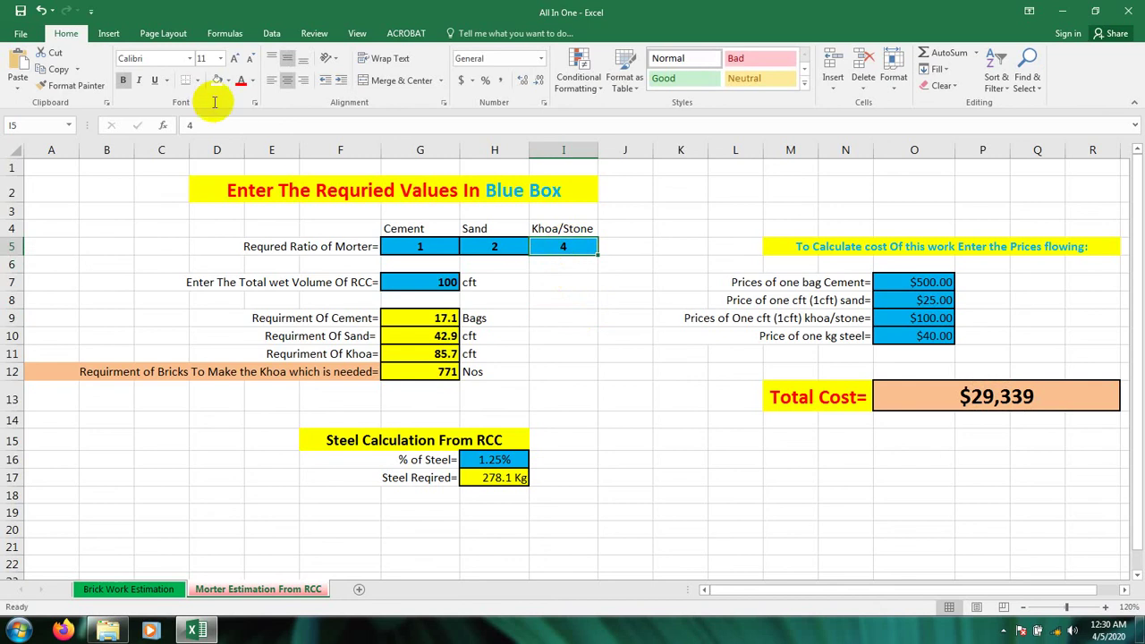
Step: Set the sand part of the required mortar ratio to 1.5
click(494, 248)
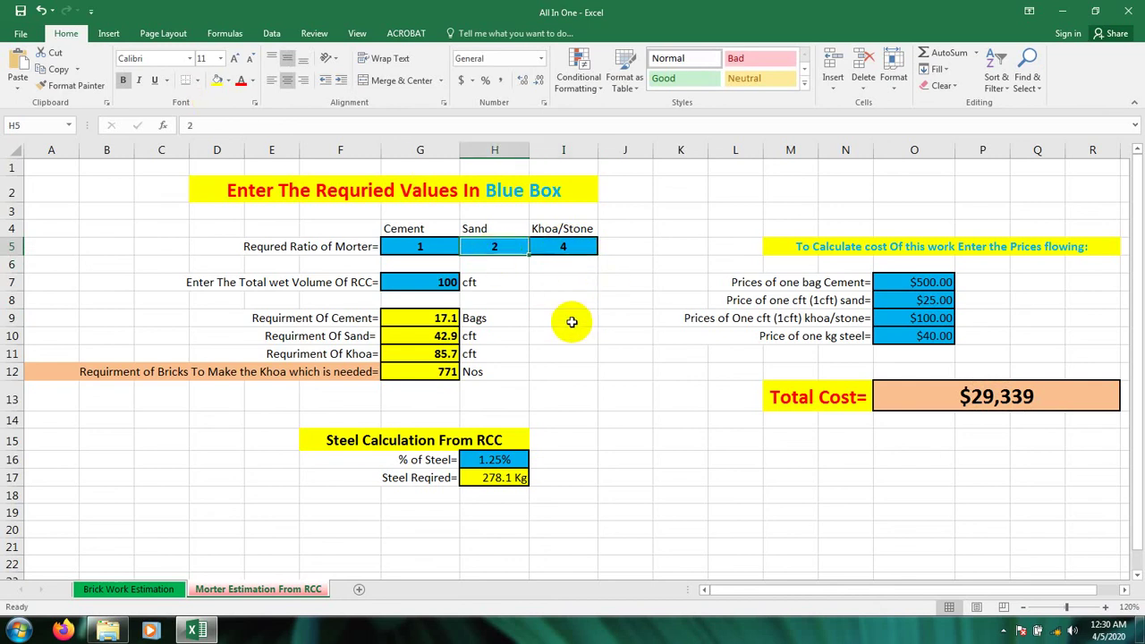
text(1.5)
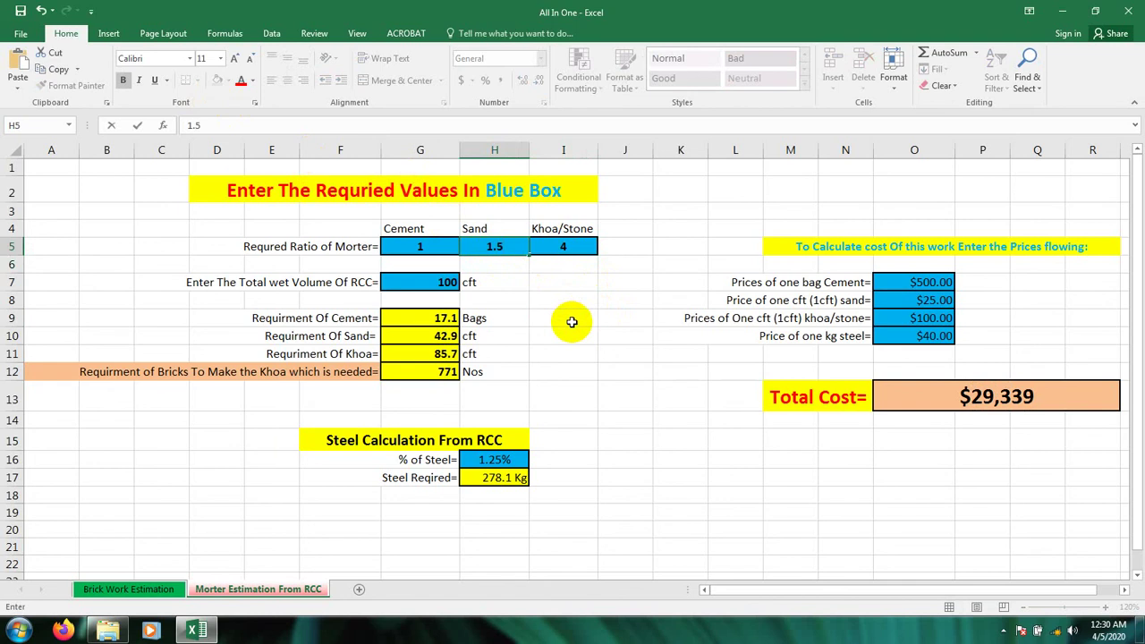
key(Return)
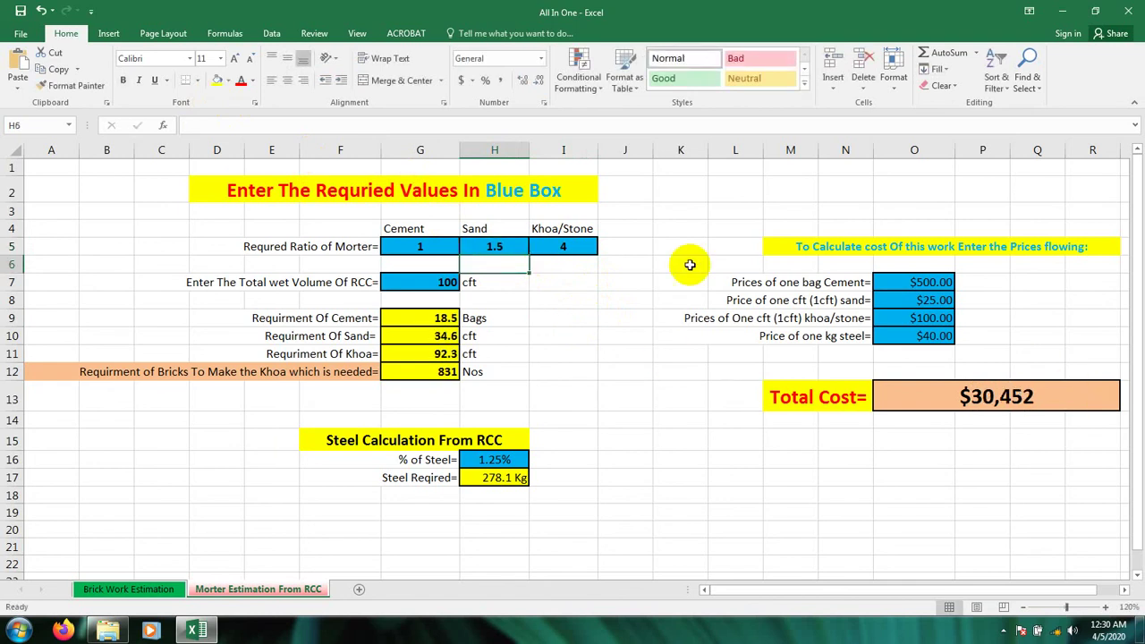
Step: Set the khoa/stone part of the mortar ratio to 3 and check the recalculated quantities and total cost
click(564, 249)
text(3)
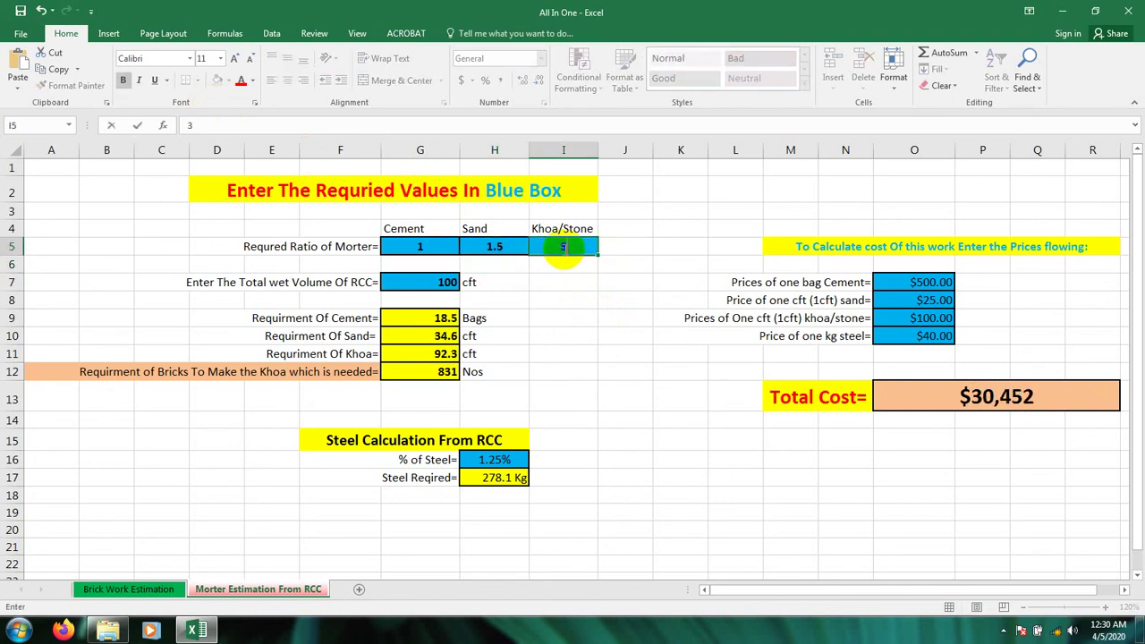
key(Return)
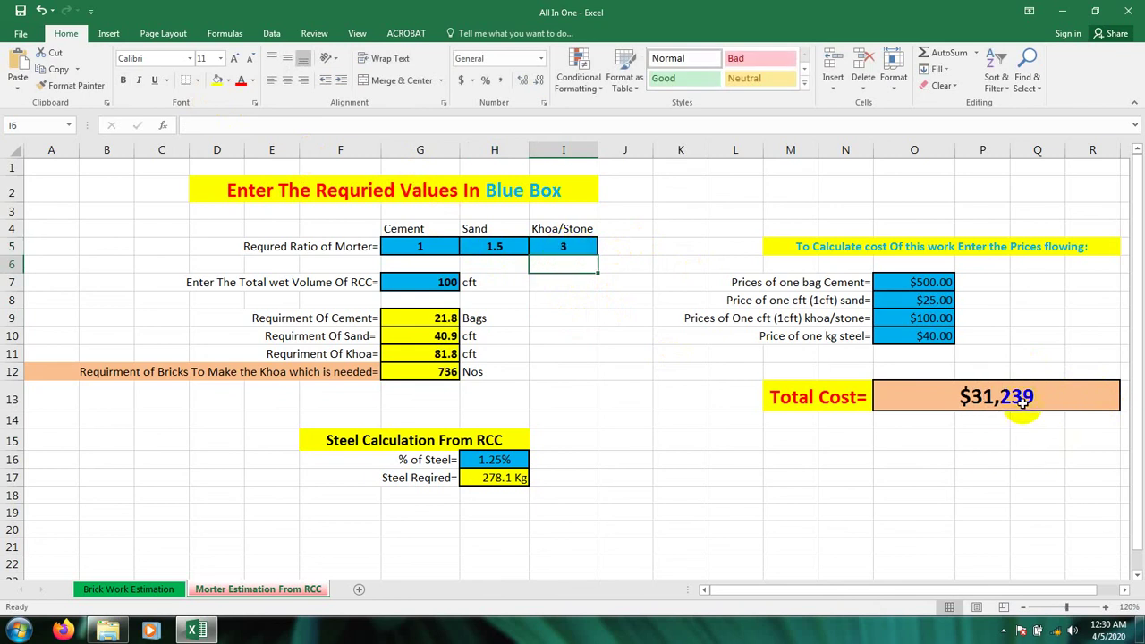
click(670, 391)
click(567, 356)
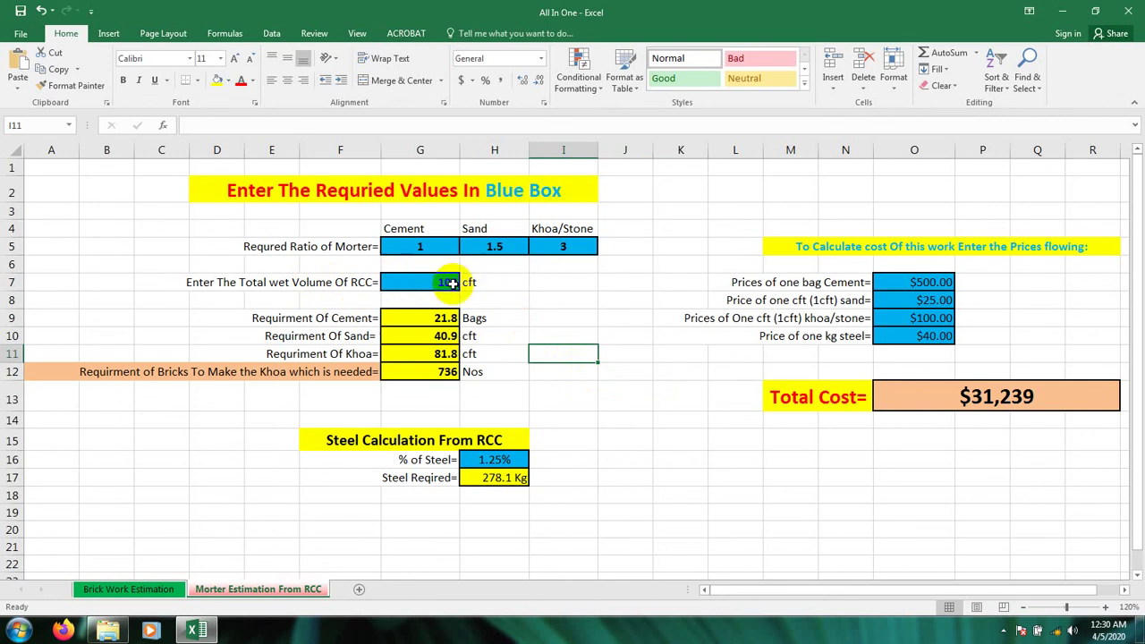
Step: Set the khoa/stone part of the required mortar ratio to 2
click(554, 248)
text(2)
key(Return)
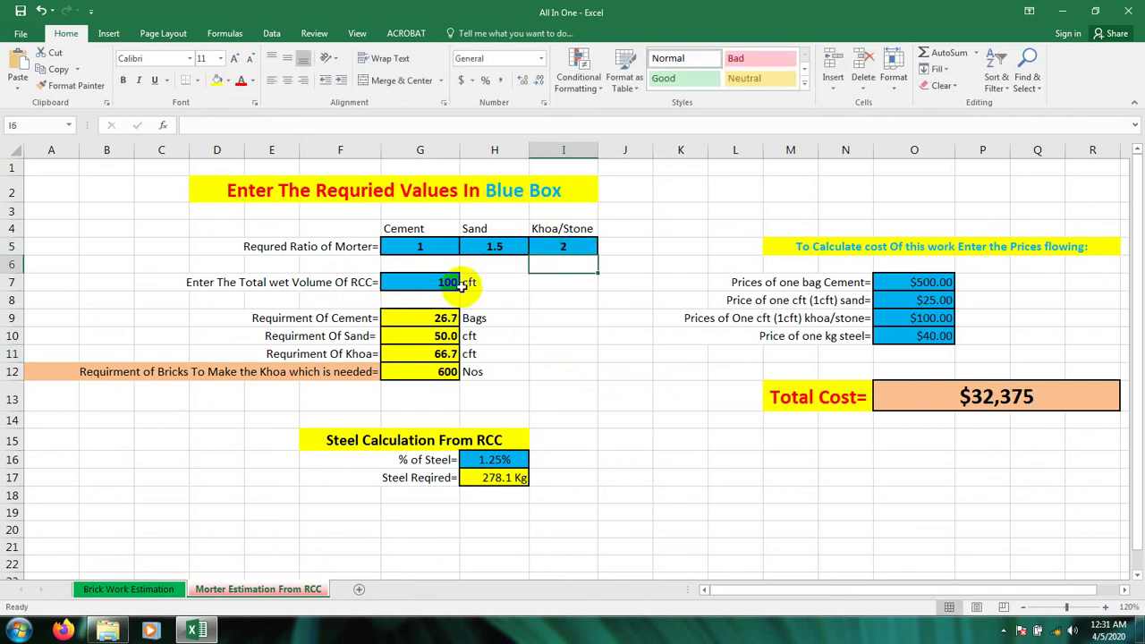
click(748, 454)
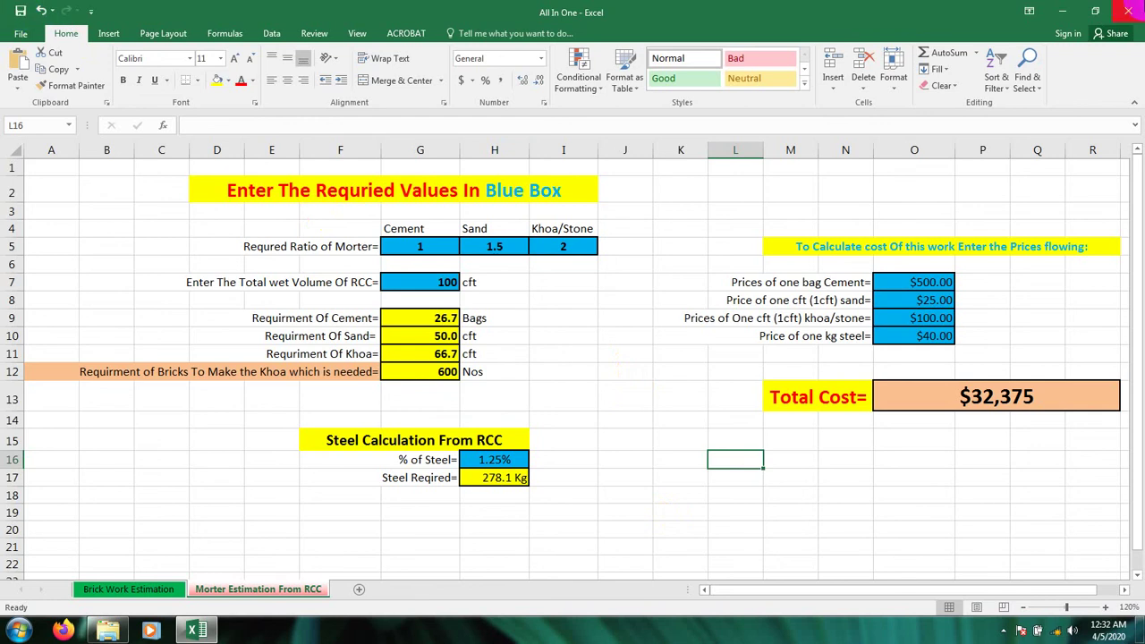
Step: Close the All In One workbook and open the New Microsoft Excel Worksheet file from the New folder
click(1127, 12)
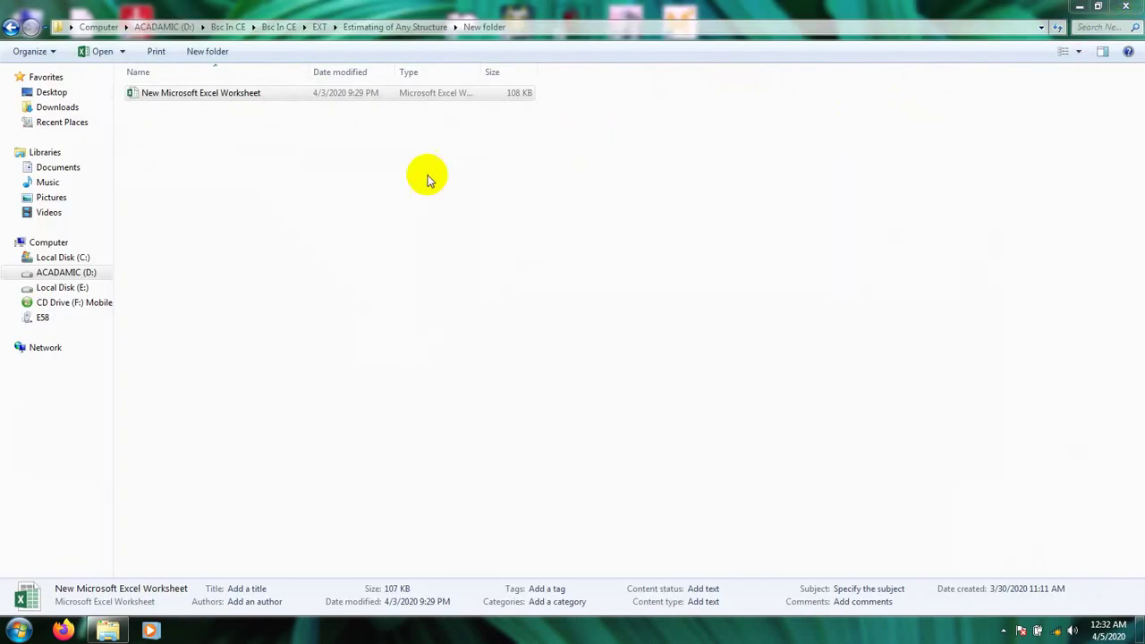
right_click(358, 158)
click(393, 212)
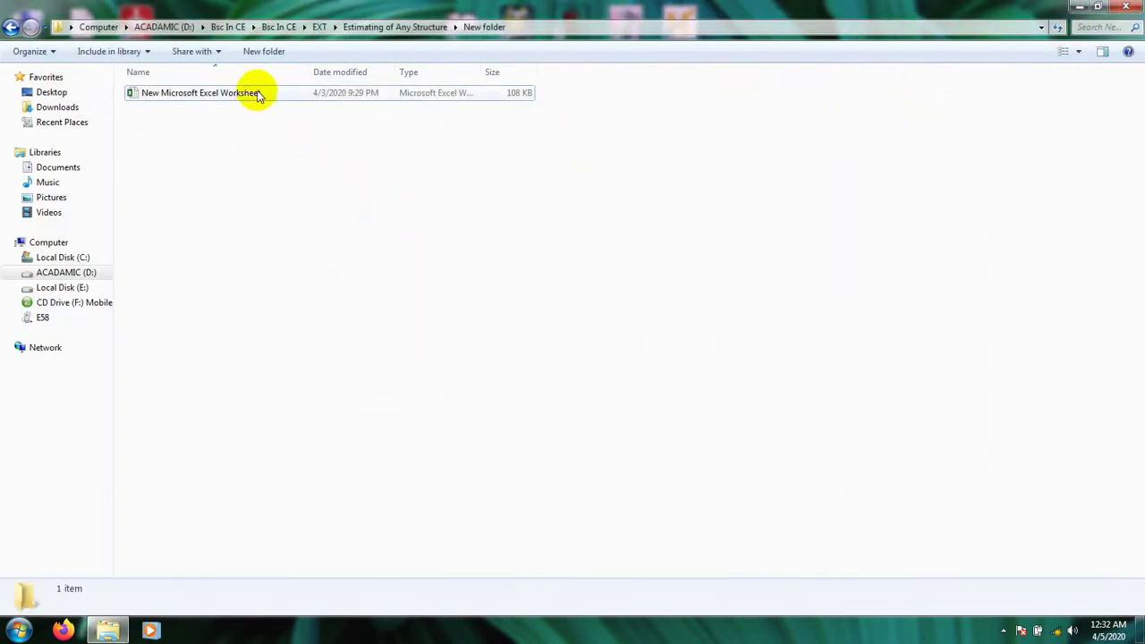
double_click(256, 94)
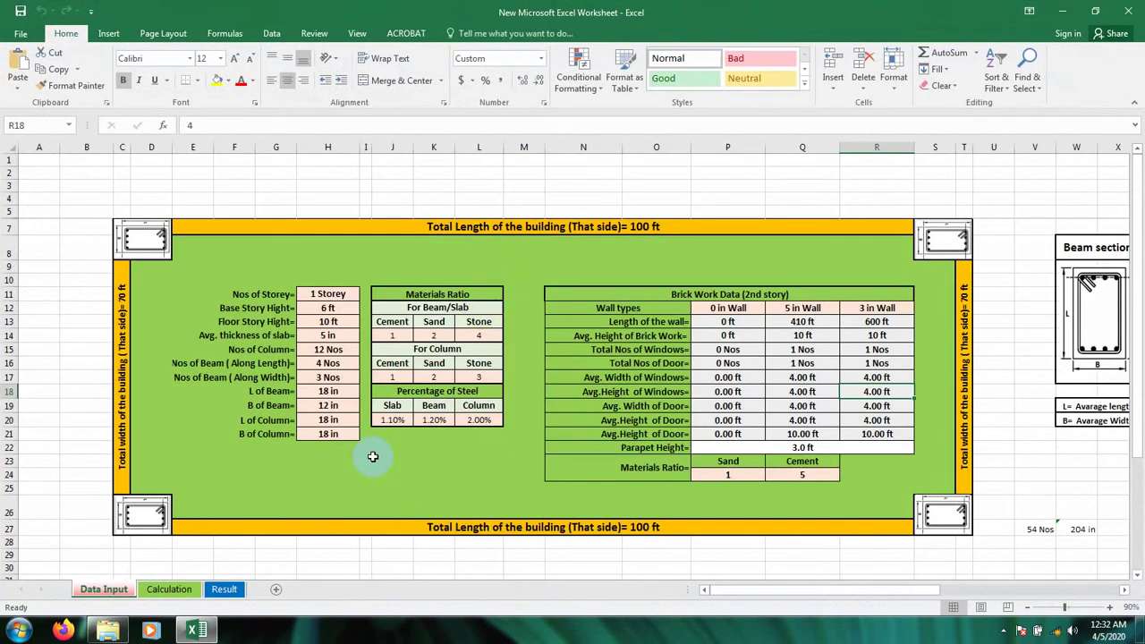
Step: Review the Data Input sheet and the slab, beam and column quantities on the Calculation sheet
drag(766, 591, 632, 603)
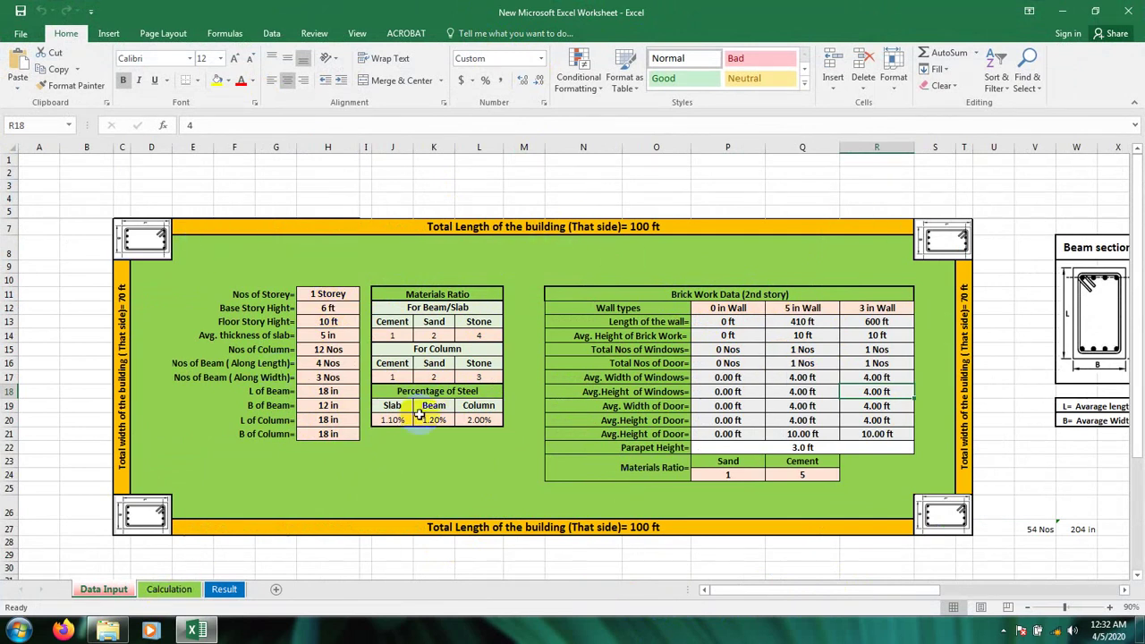
click(169, 588)
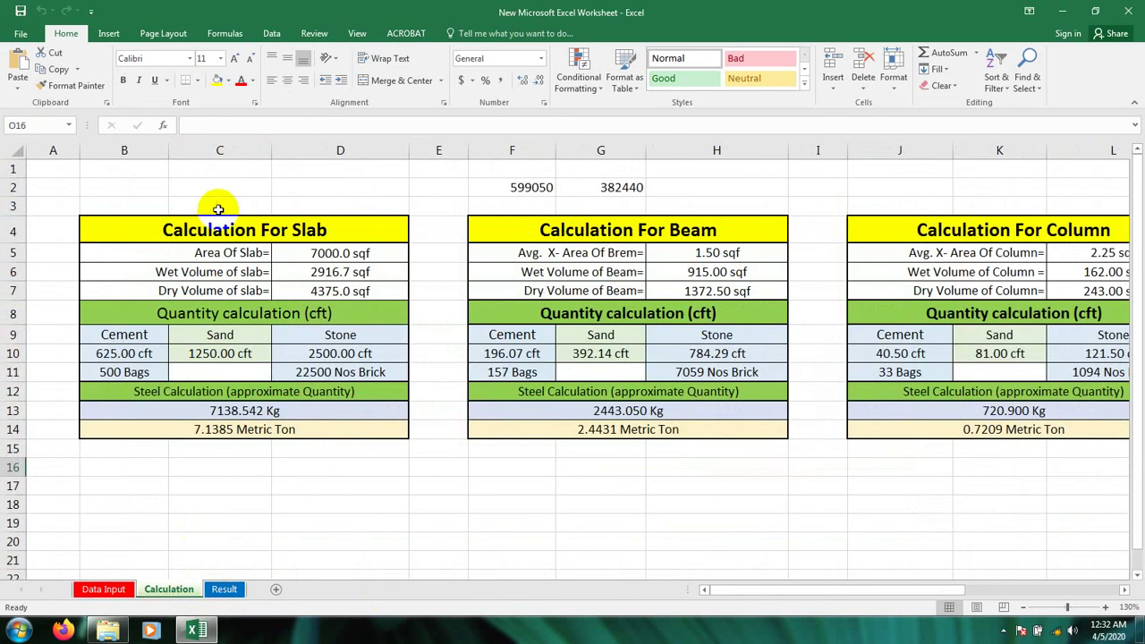
drag(789, 596, 552, 578)
click(360, 529)
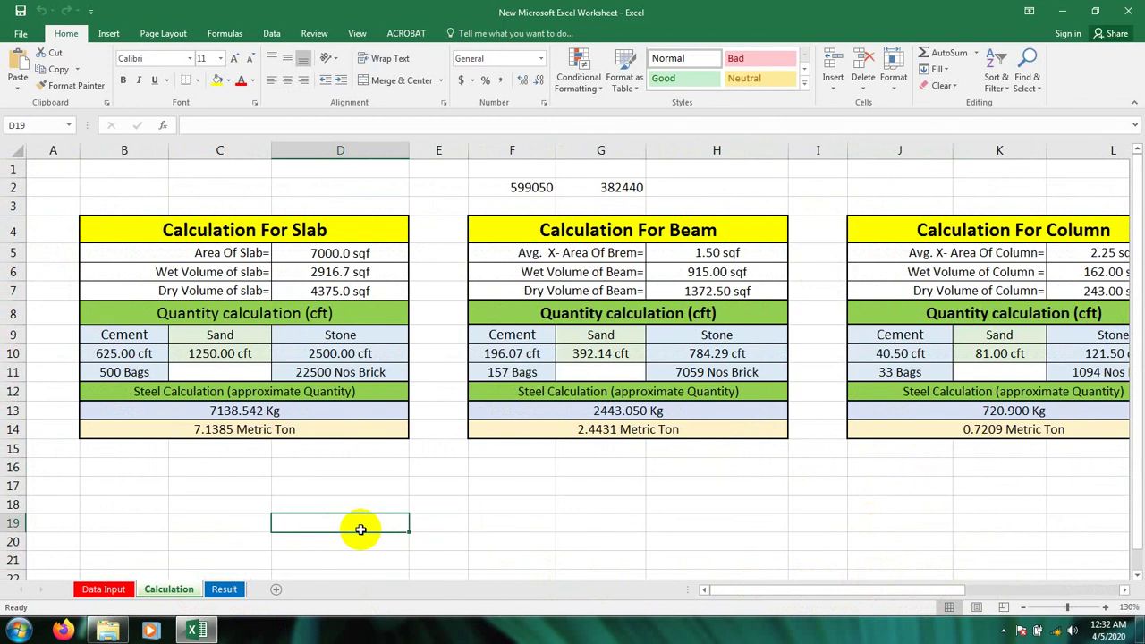